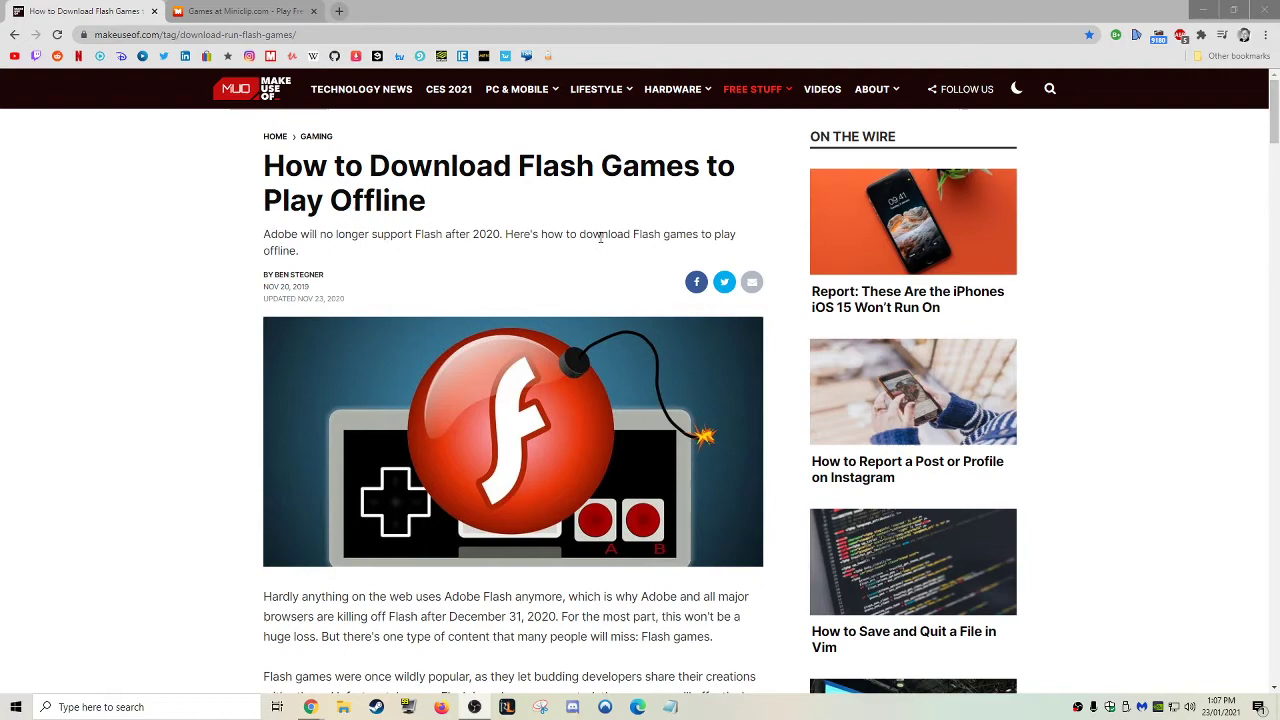
Open Adobe's Debug Downloads page, linked in the article's section on playing SWF files offline, in a separate tab and view it.
scroll(600, 237, "down", 8)
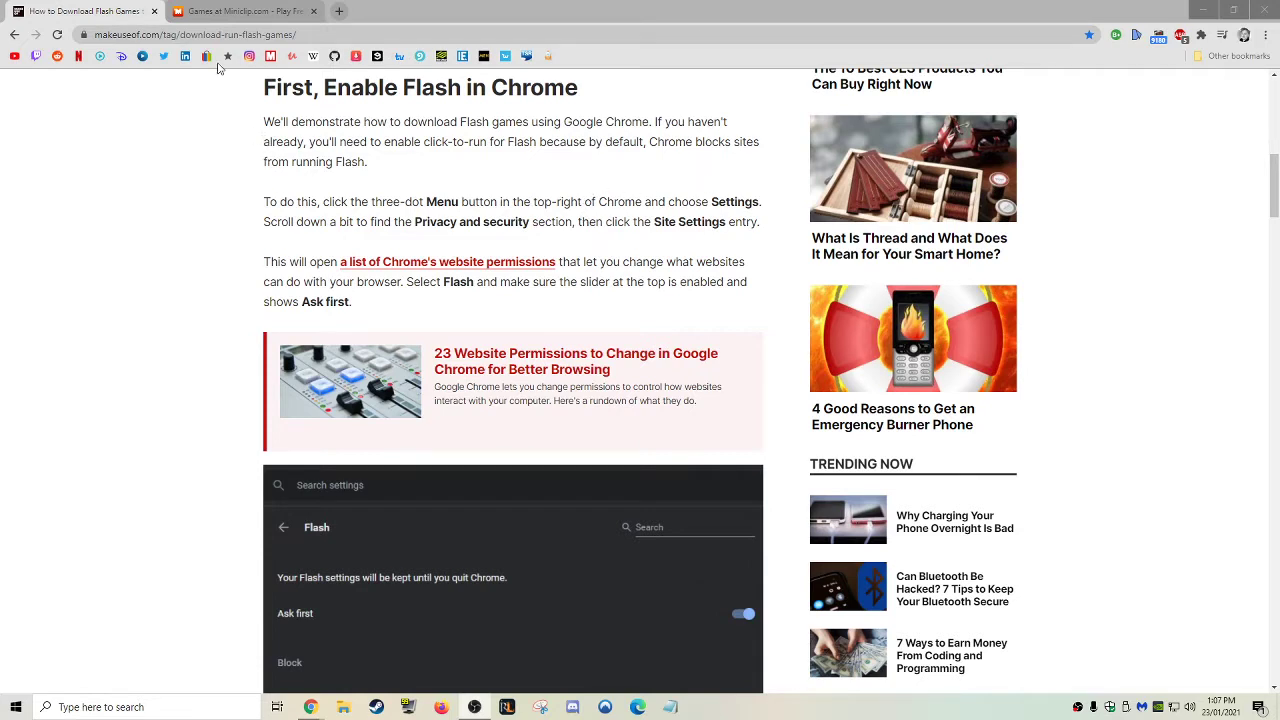
scroll(410, 240, "down", 3)
scroll(410, 240, "down", 16)
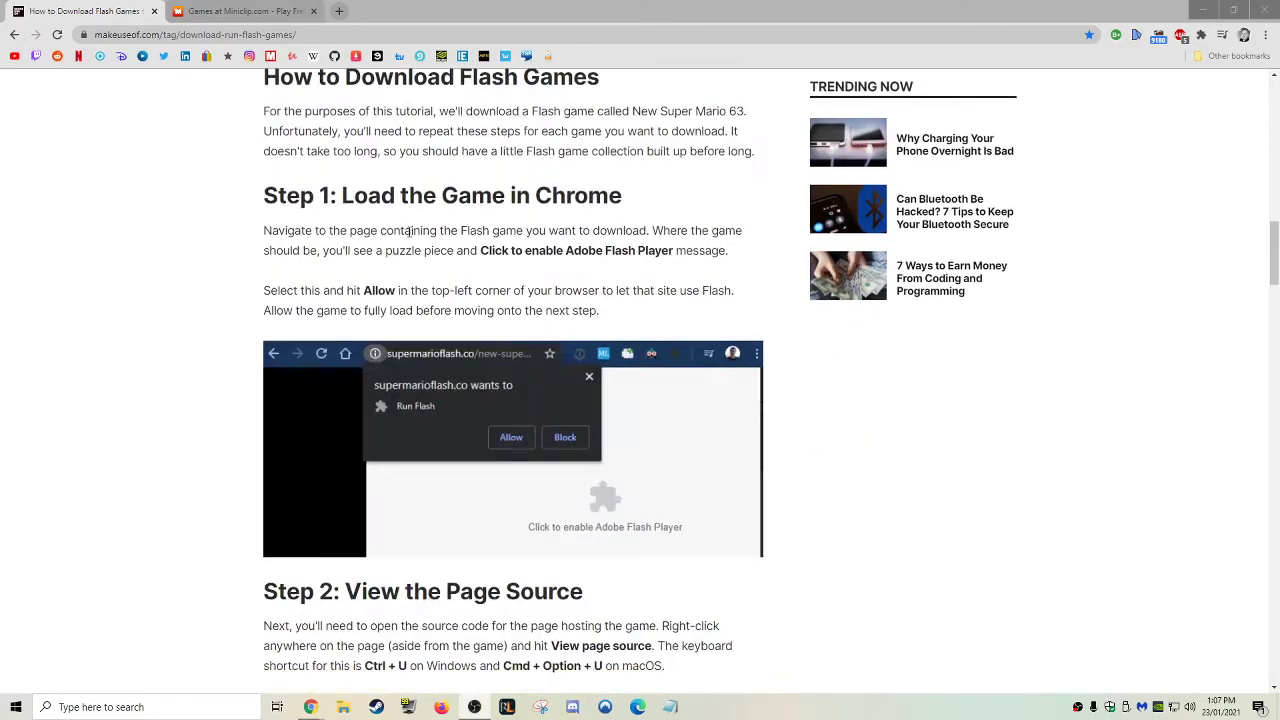
scroll(410, 232, "down", 13)
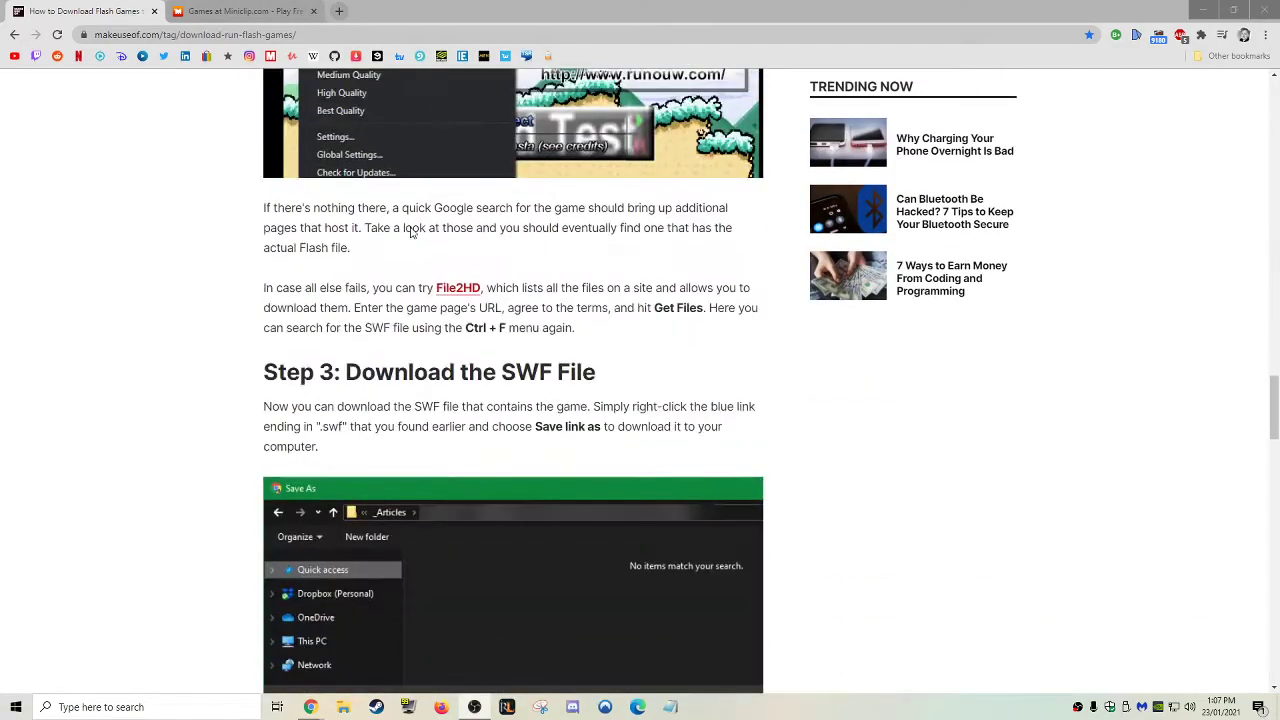
scroll(410, 224, "down", 10)
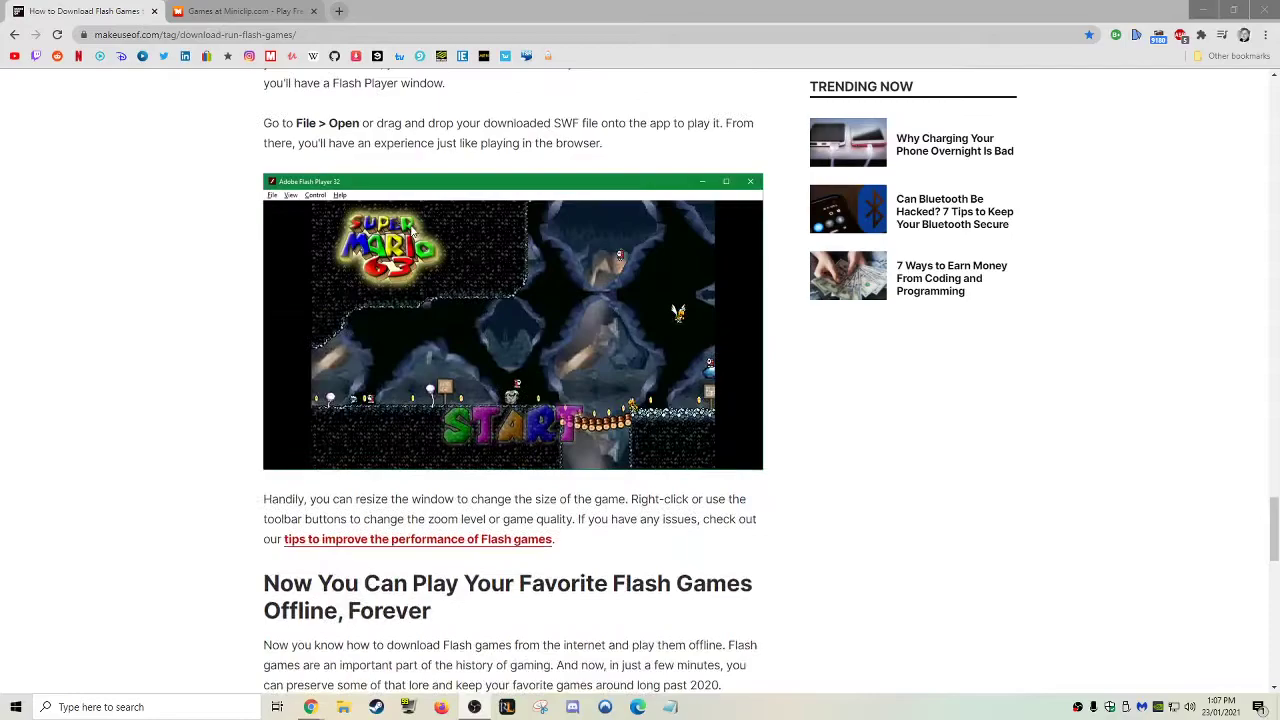
scroll(410, 224, "up", 6)
scroll(413, 234, "up", 3)
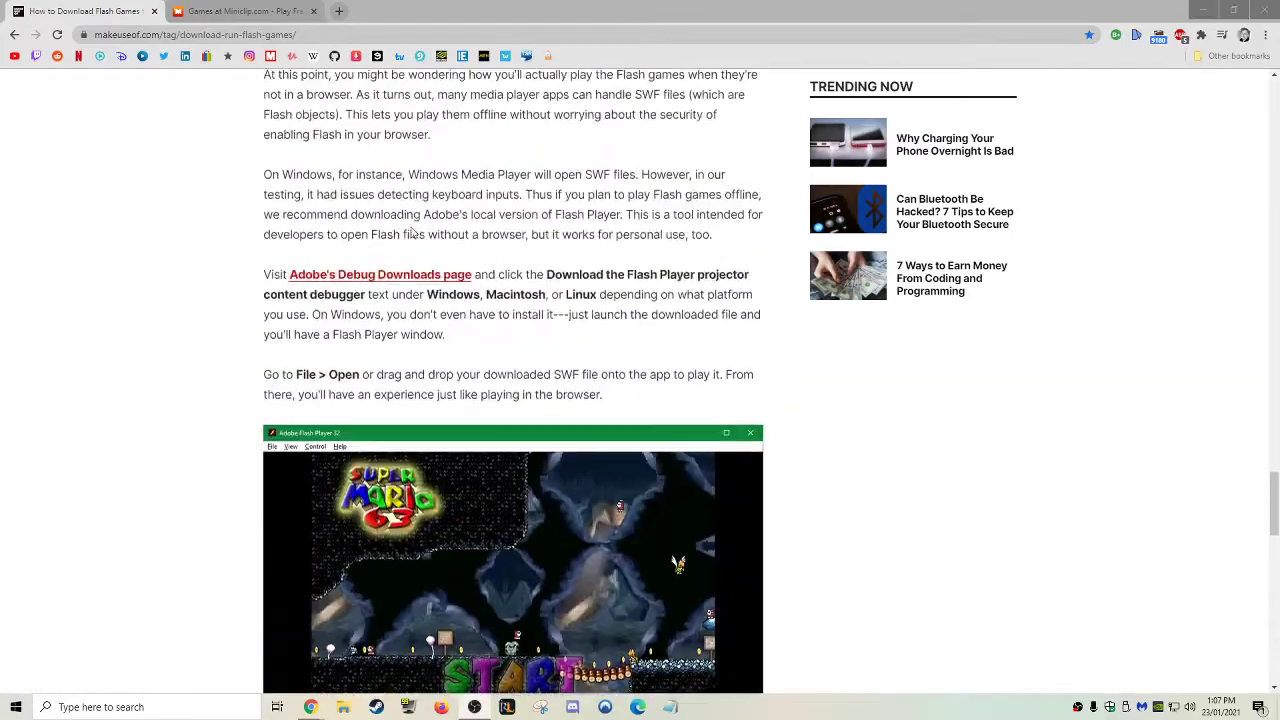
middle_click(413, 291)
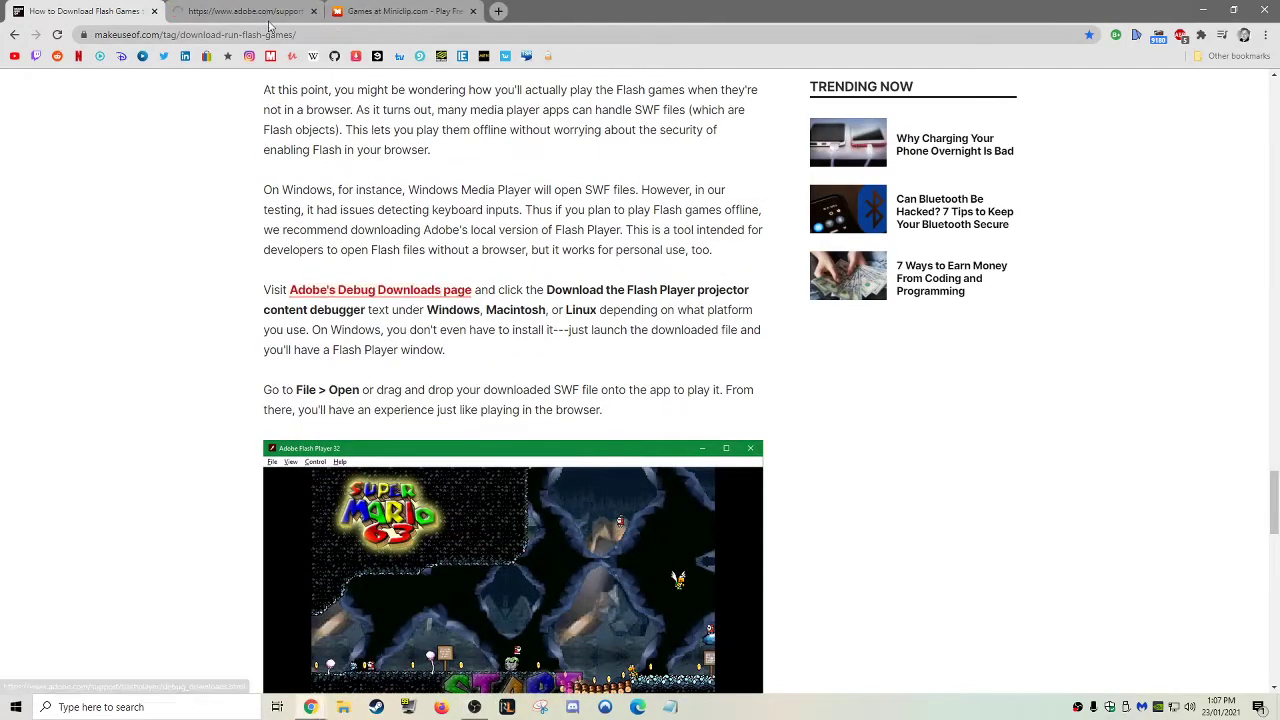
left_click(250, 11)
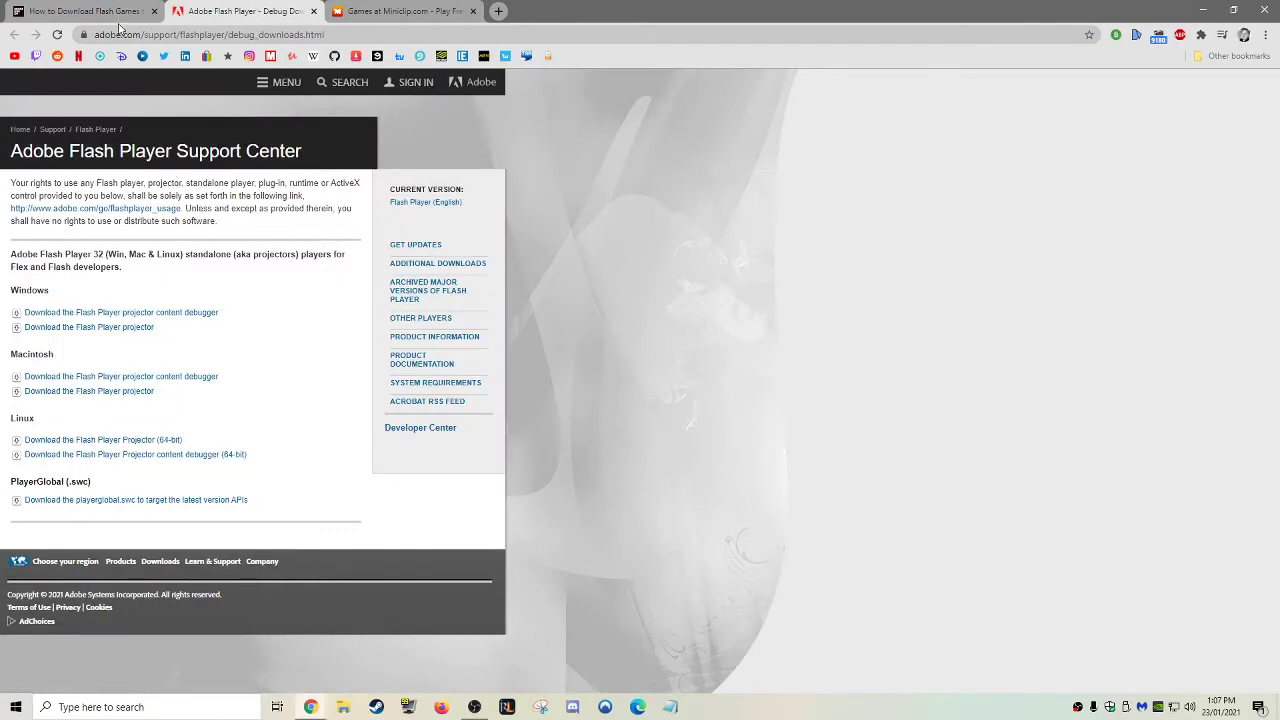
left_click(115, 12)
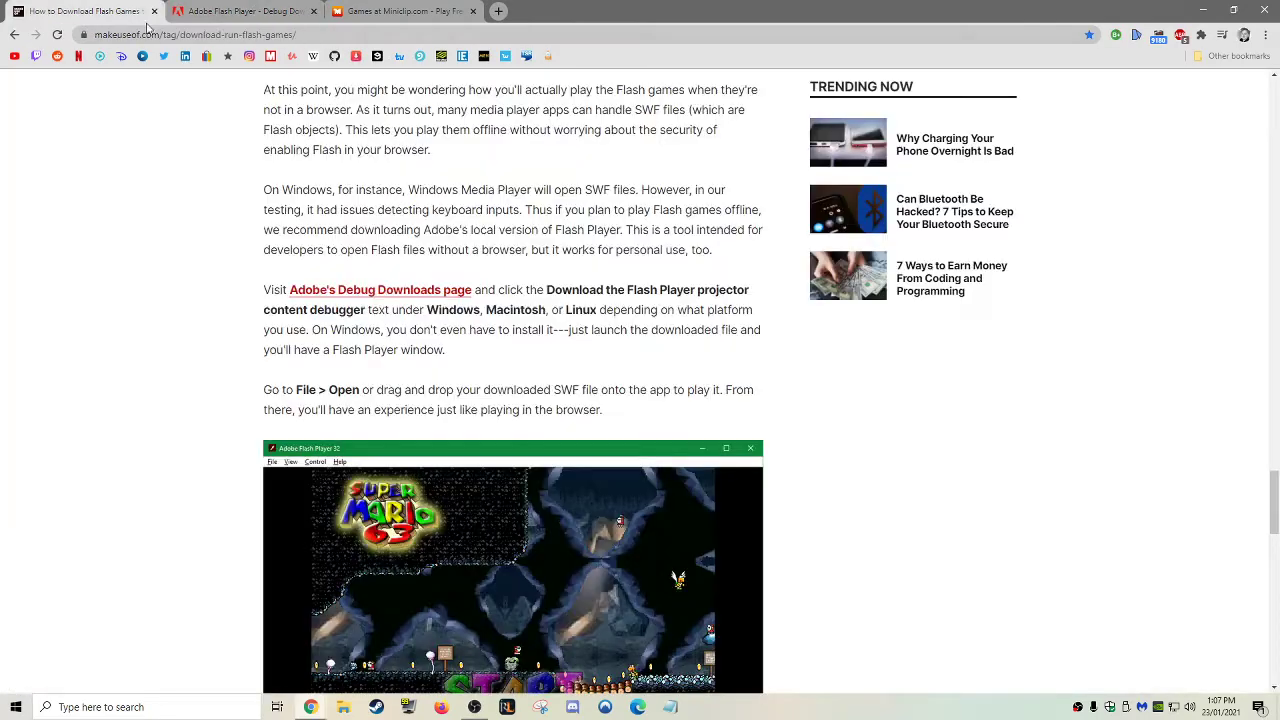
left_click(242, 11)
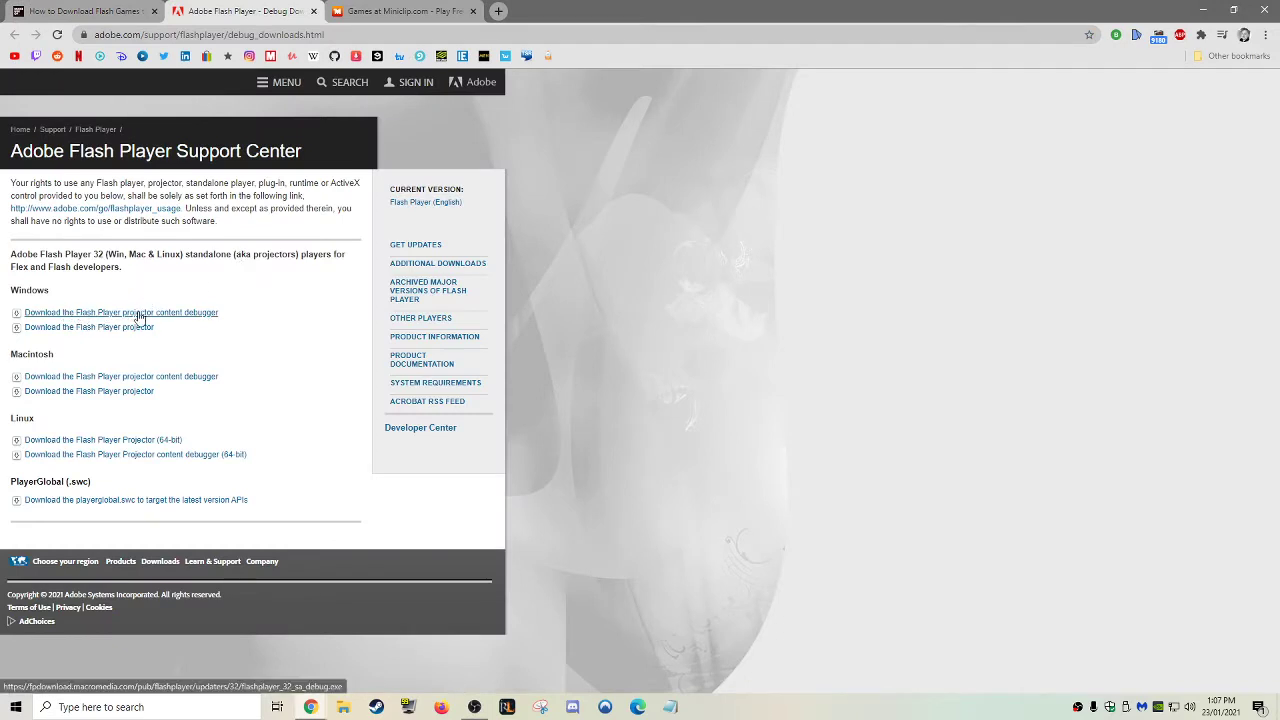
Open the Basketball Stars game page from the iPhone games section of the Miniclip homepage.
left_click(420, 10)
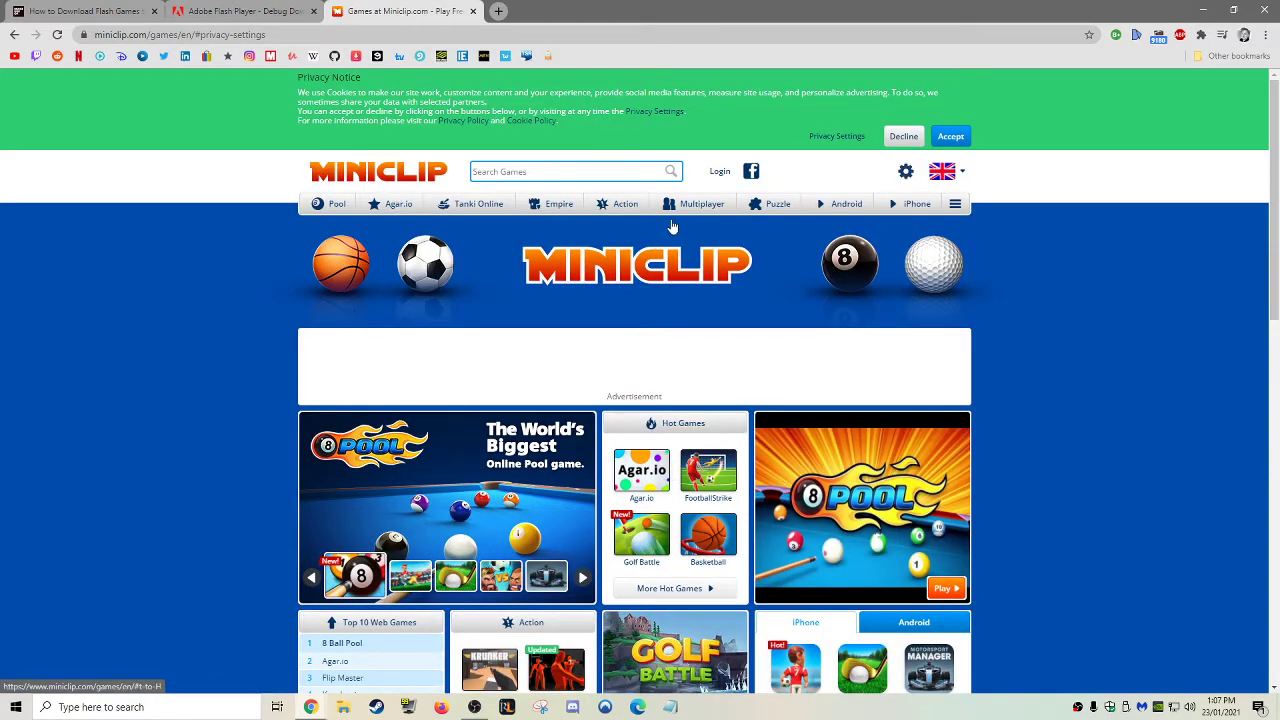
scroll(673, 227, "down", 2)
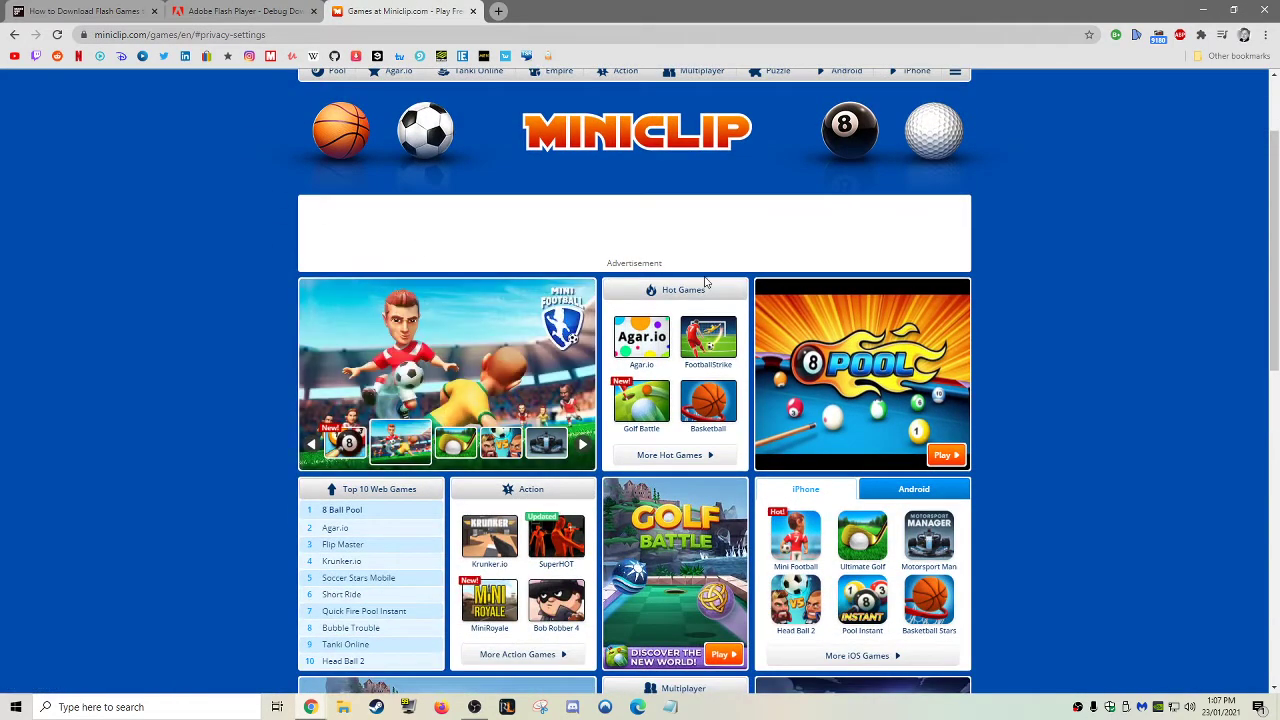
scroll(704, 285, "down", 1)
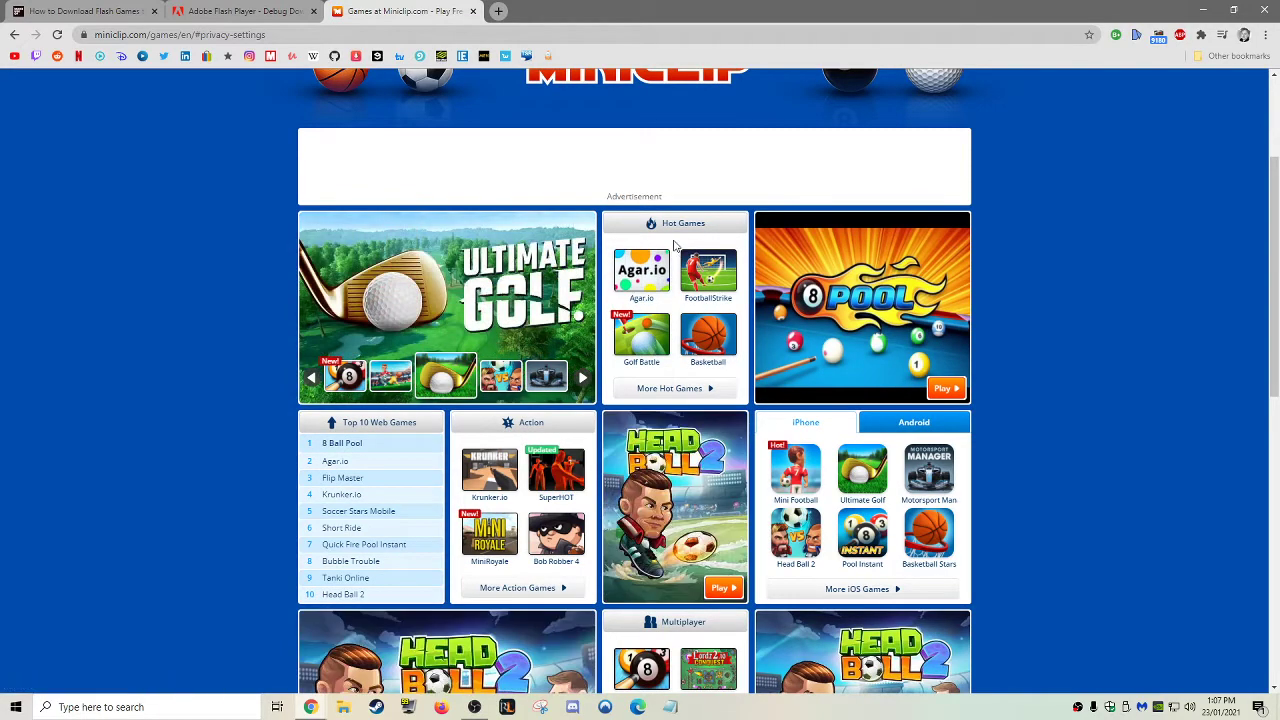
scroll(675, 245, "down", 3)
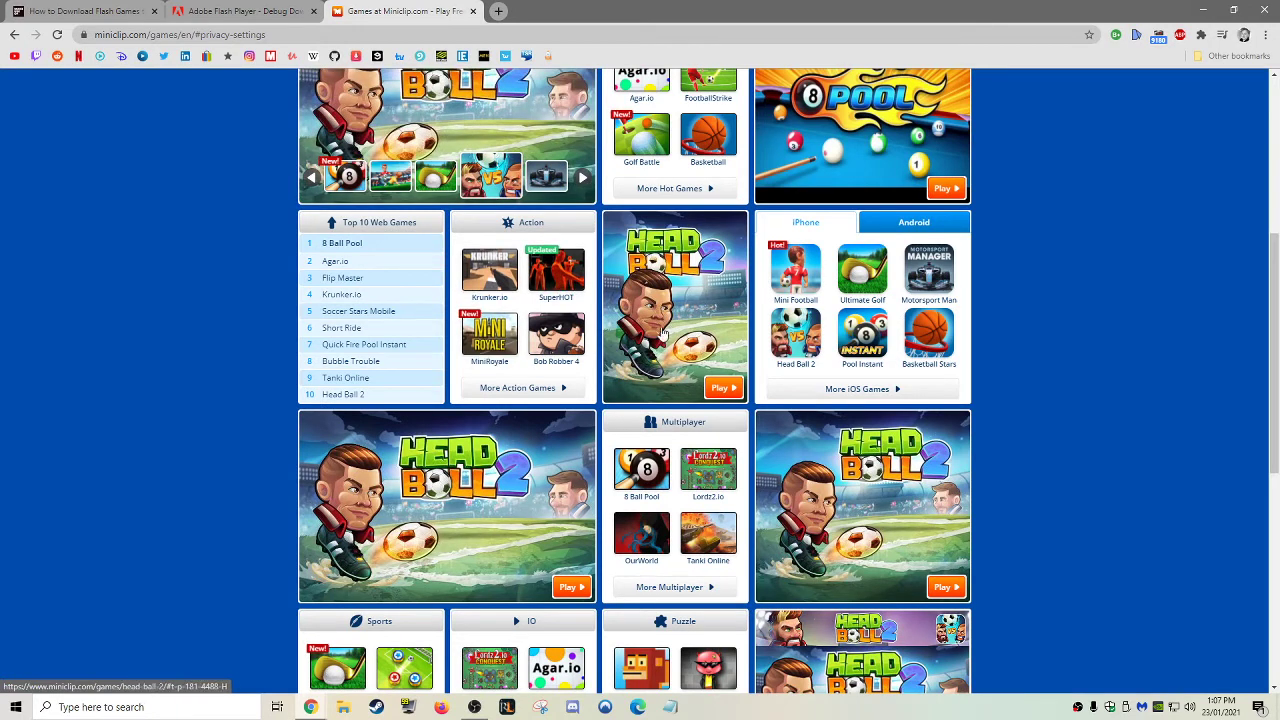
left_click(929, 340)
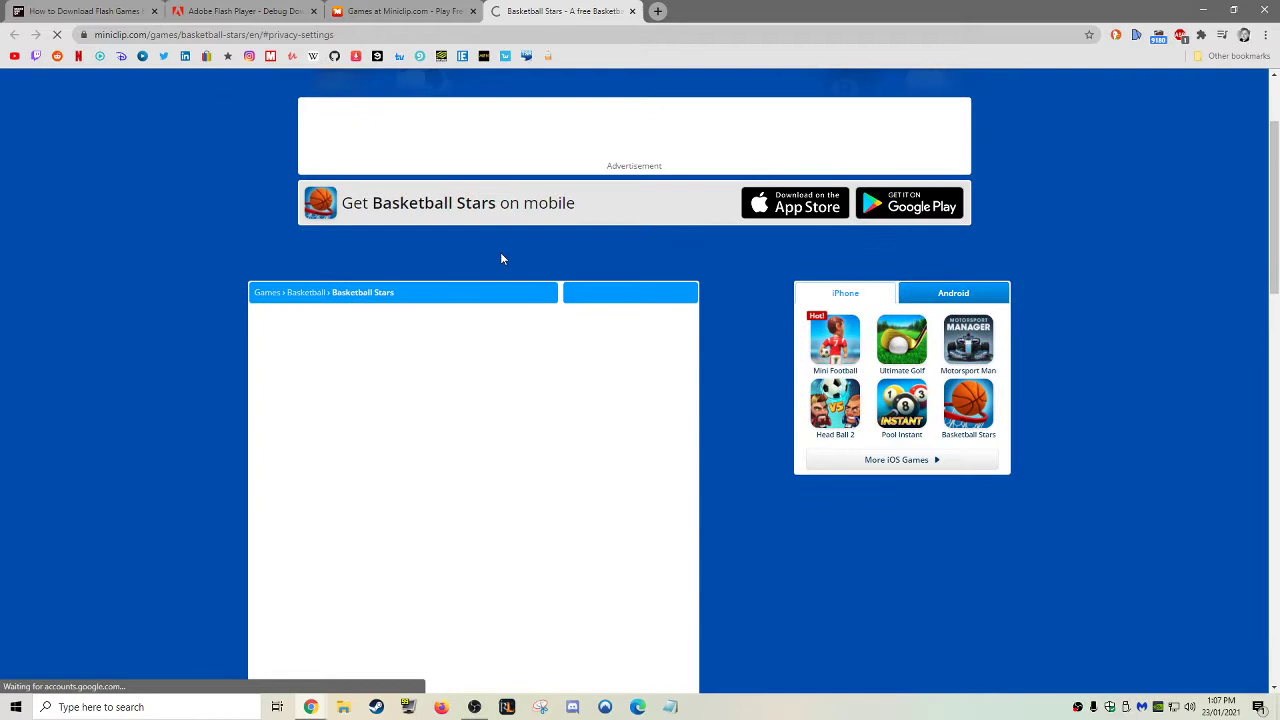
View the source code of the Basketball Stars page and search it for ".swf", advancing to the second match.
right_click(179, 318)
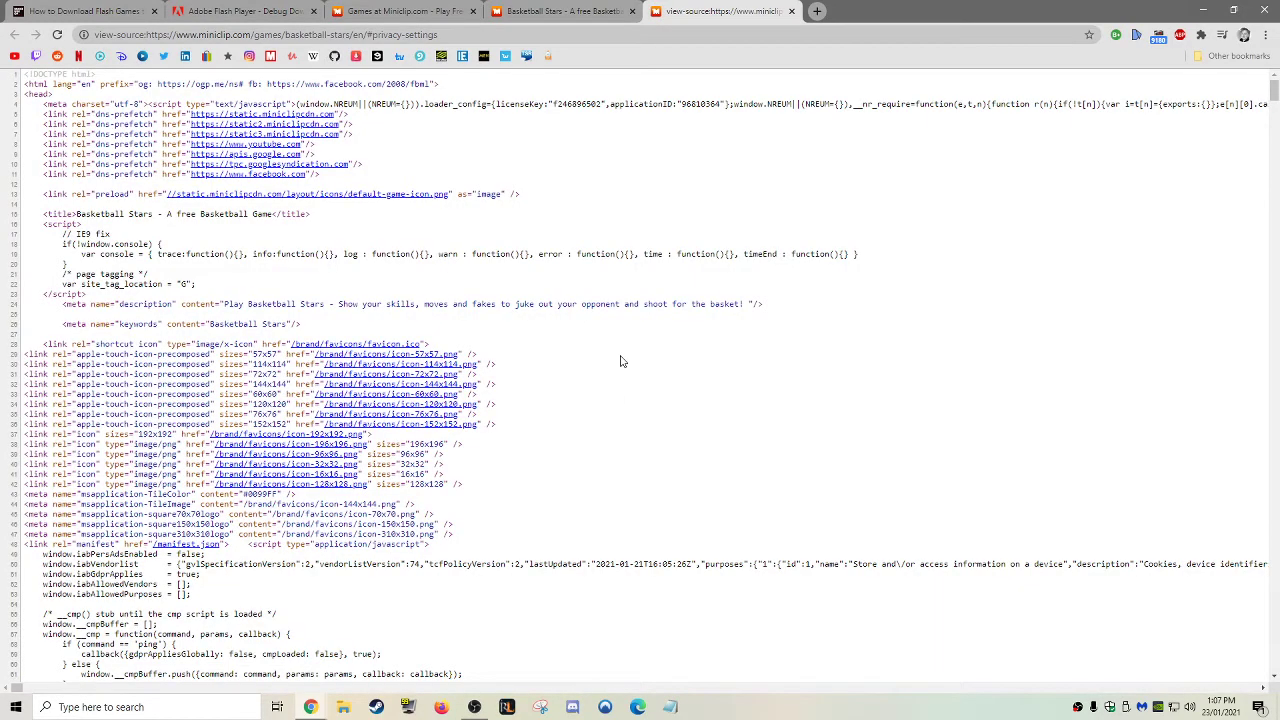
key("ctrl+f")
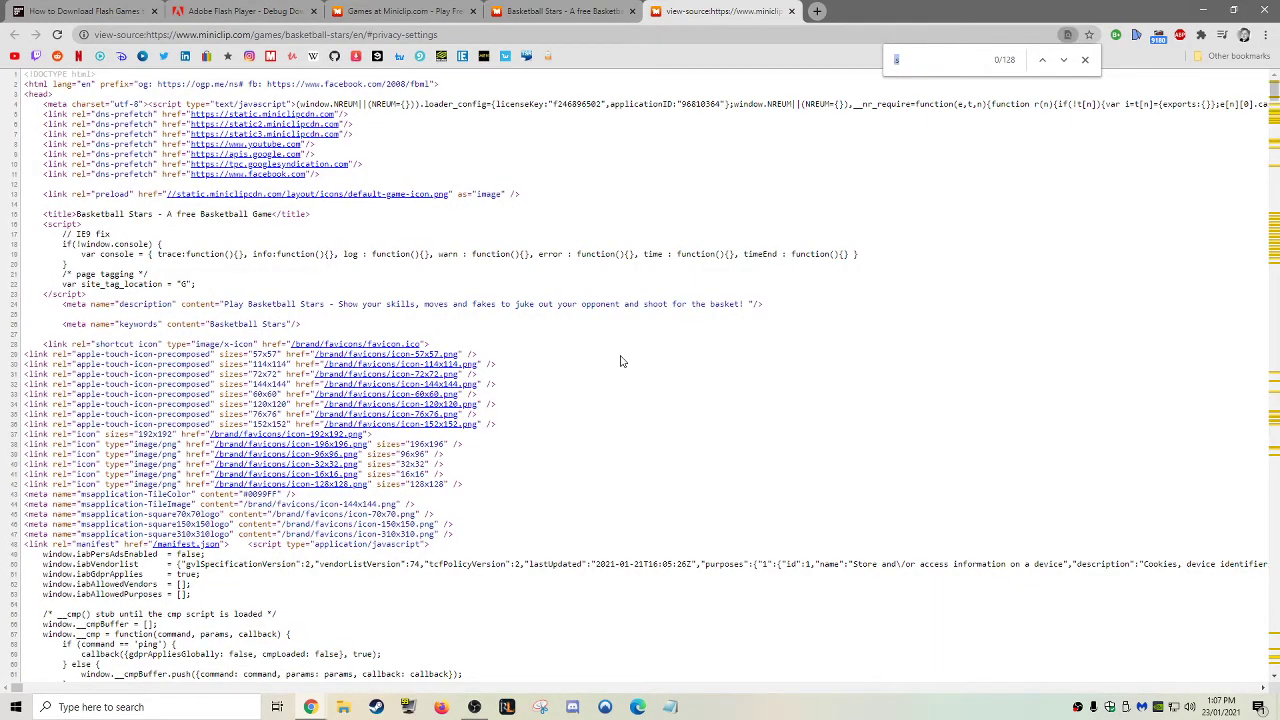
type("wfd")
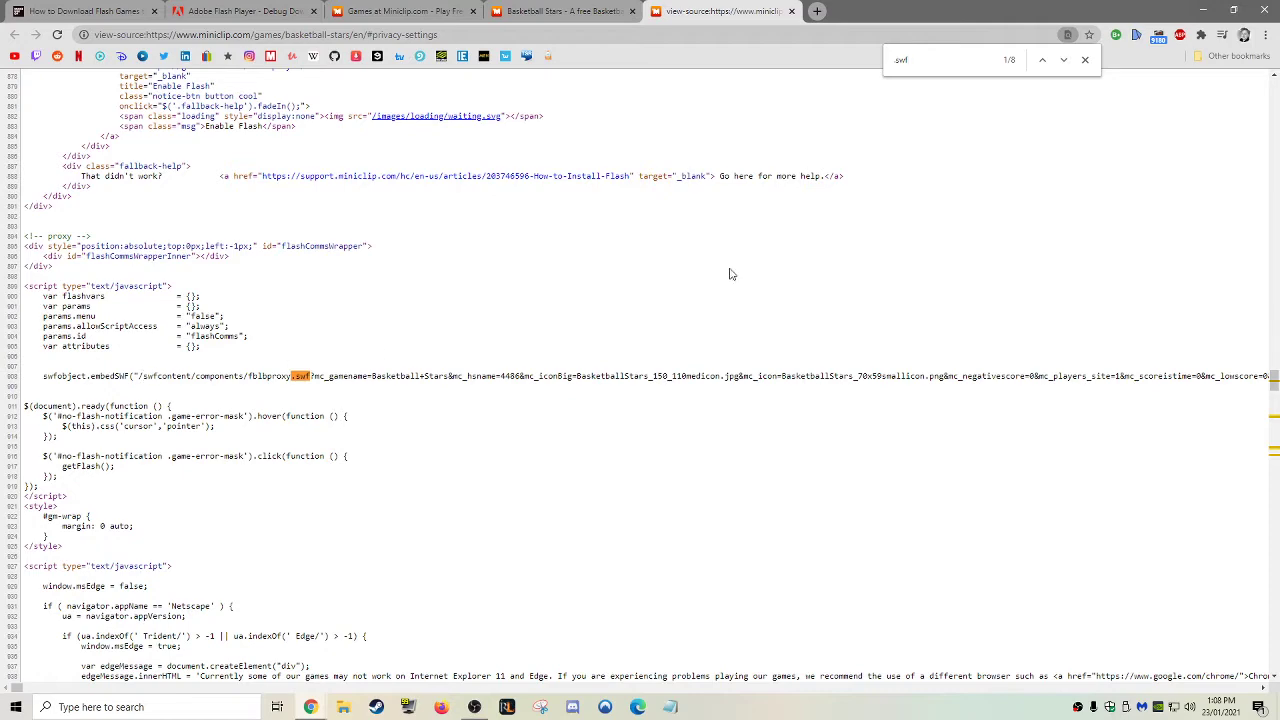
left_click(1063, 61)
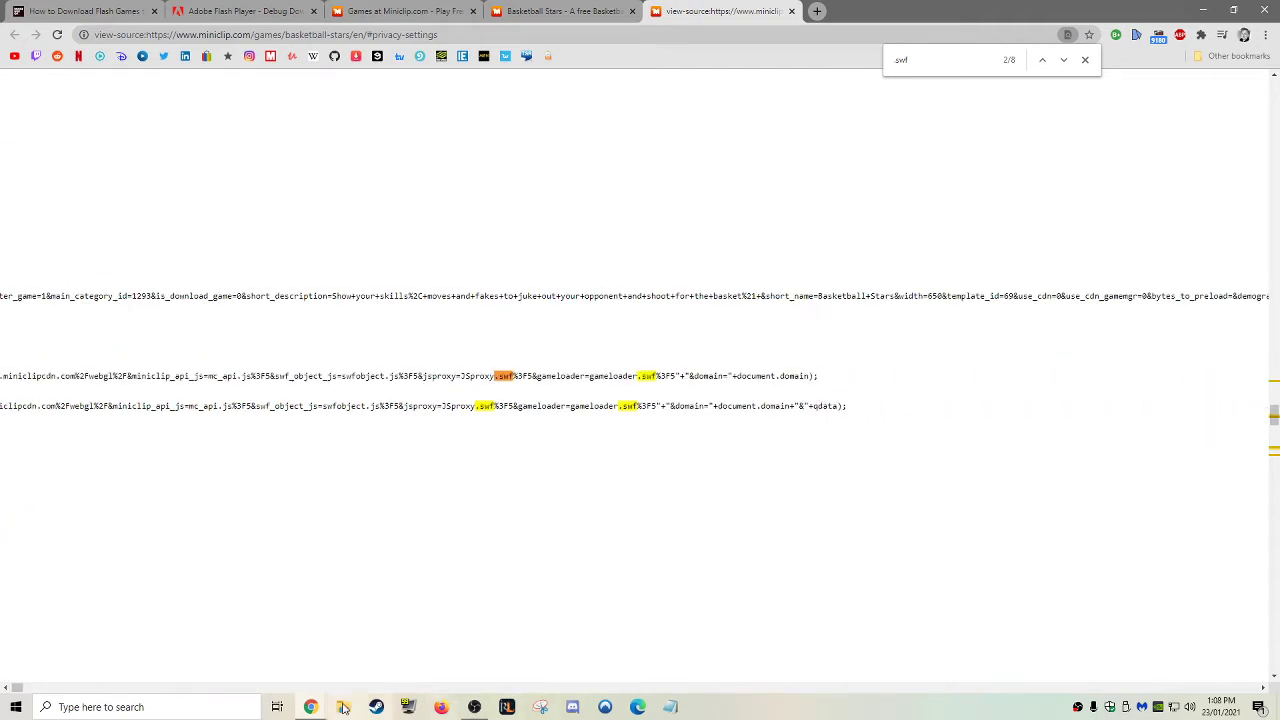
scroll(818, 406, "left", 10)
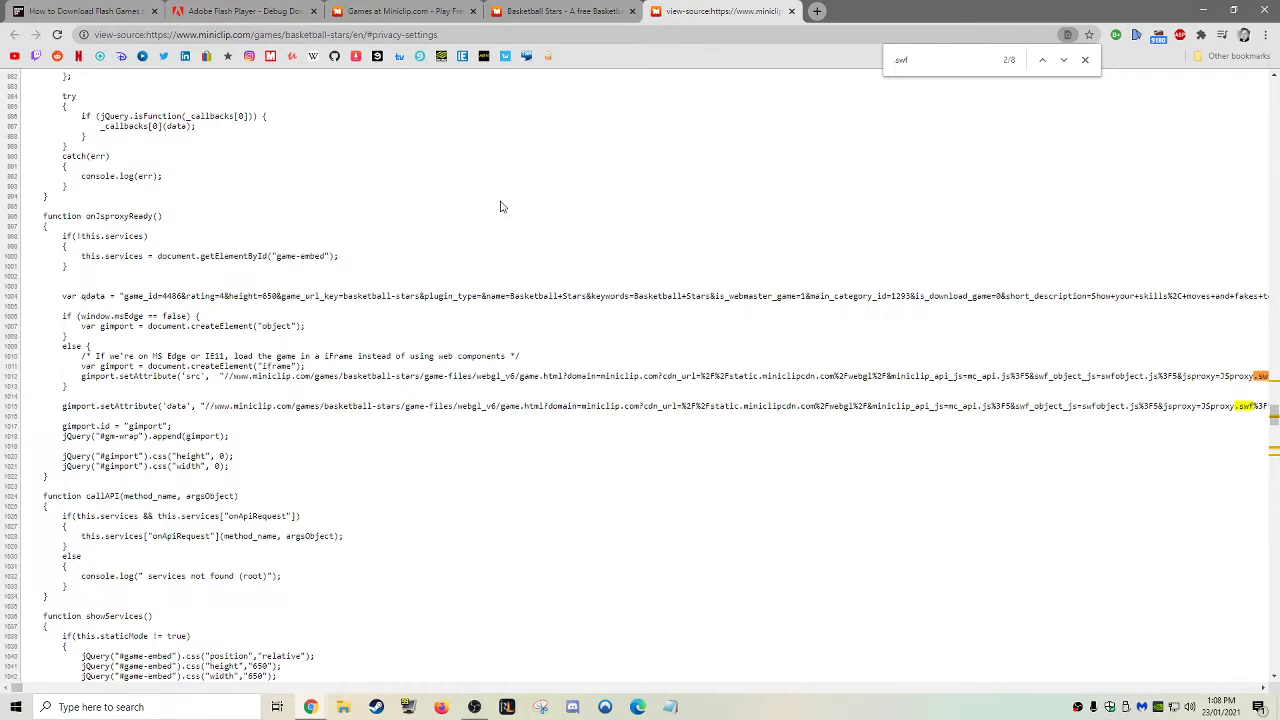
Return to the article on downloading Flash games and review its instructions for enabling Flash and loading the game in Chrome.
left_click(556, 11)
left_click(720, 11)
left_click(225, 12)
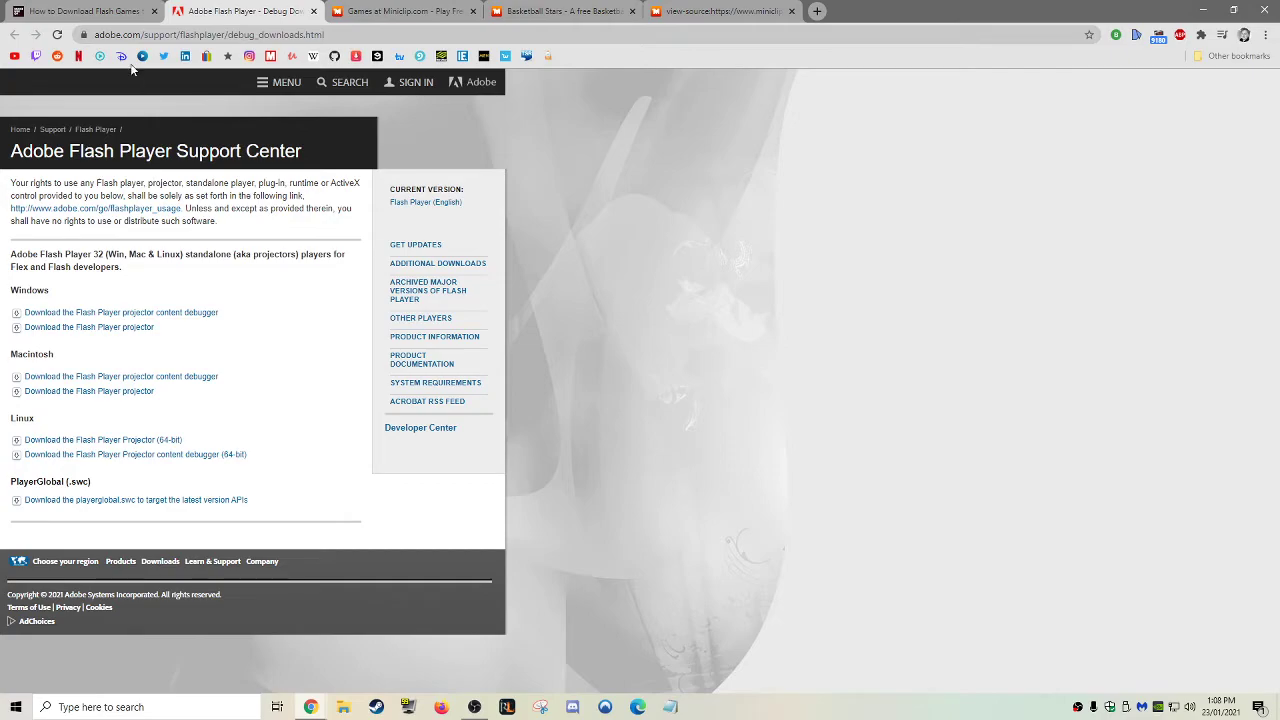
left_click(120, 11)
scroll(591, 347, "up", 8)
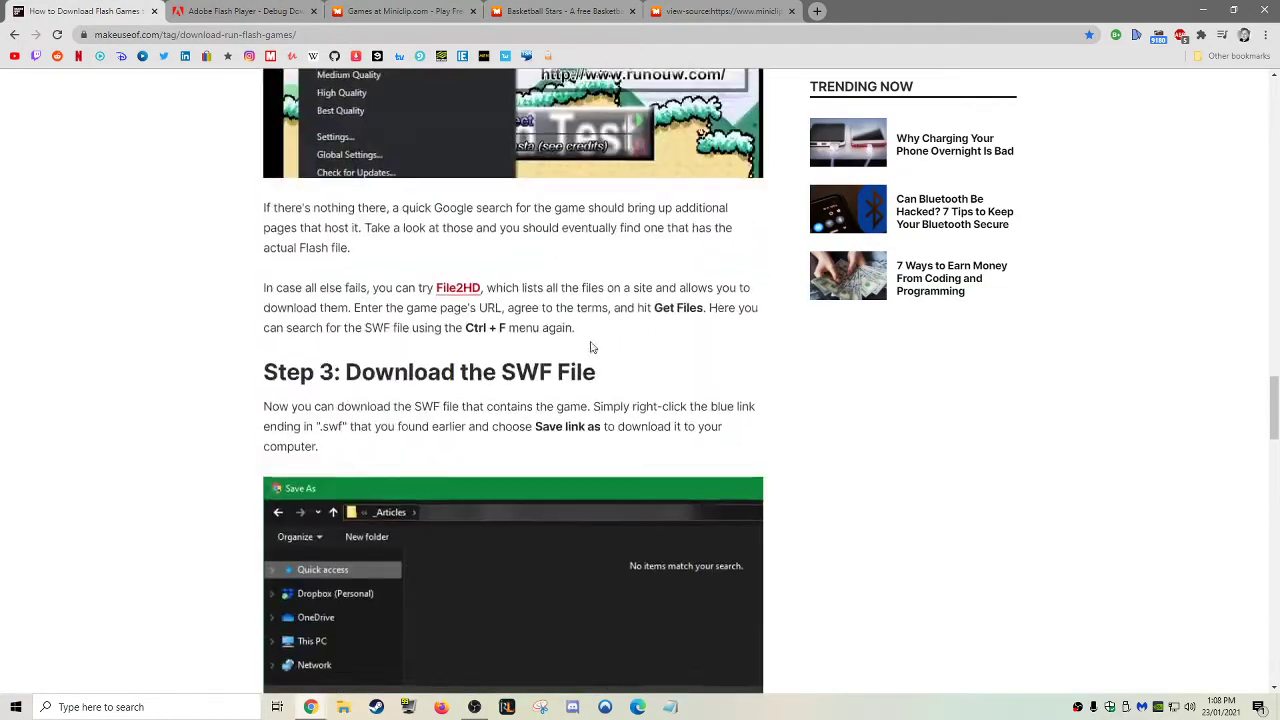
scroll(591, 347, "up", 15)
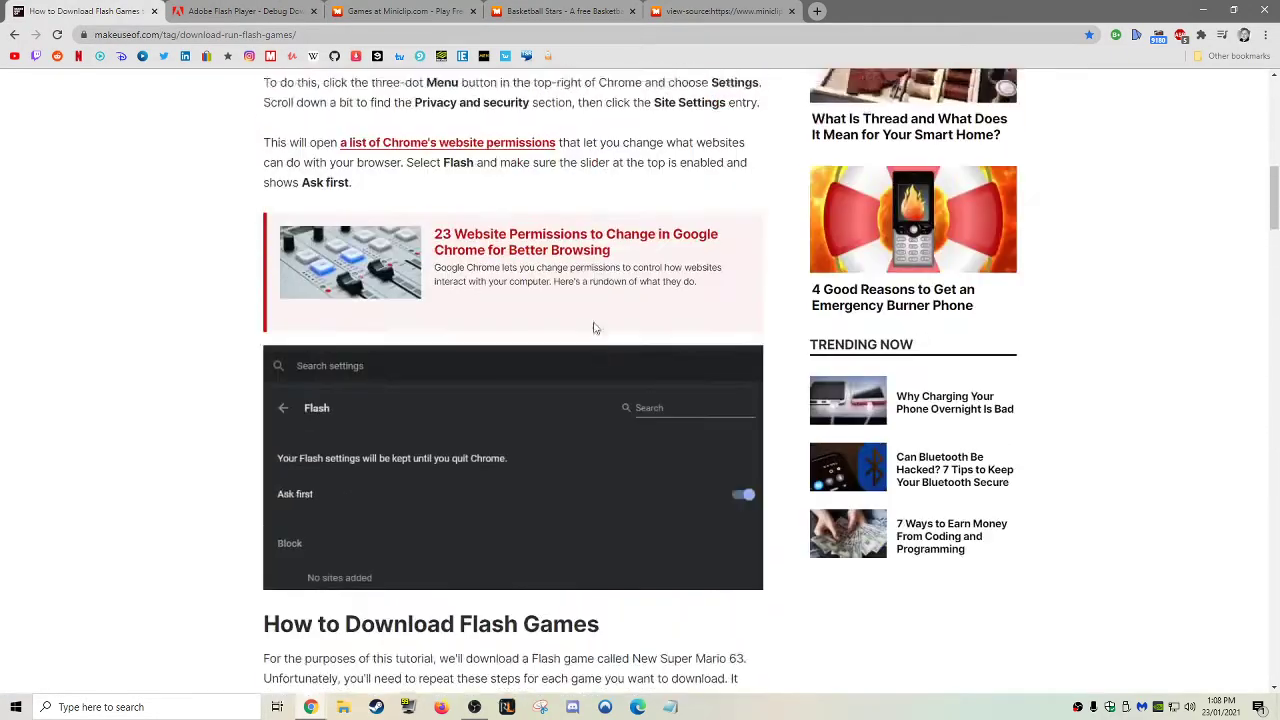
scroll(593, 320, "up", 10)
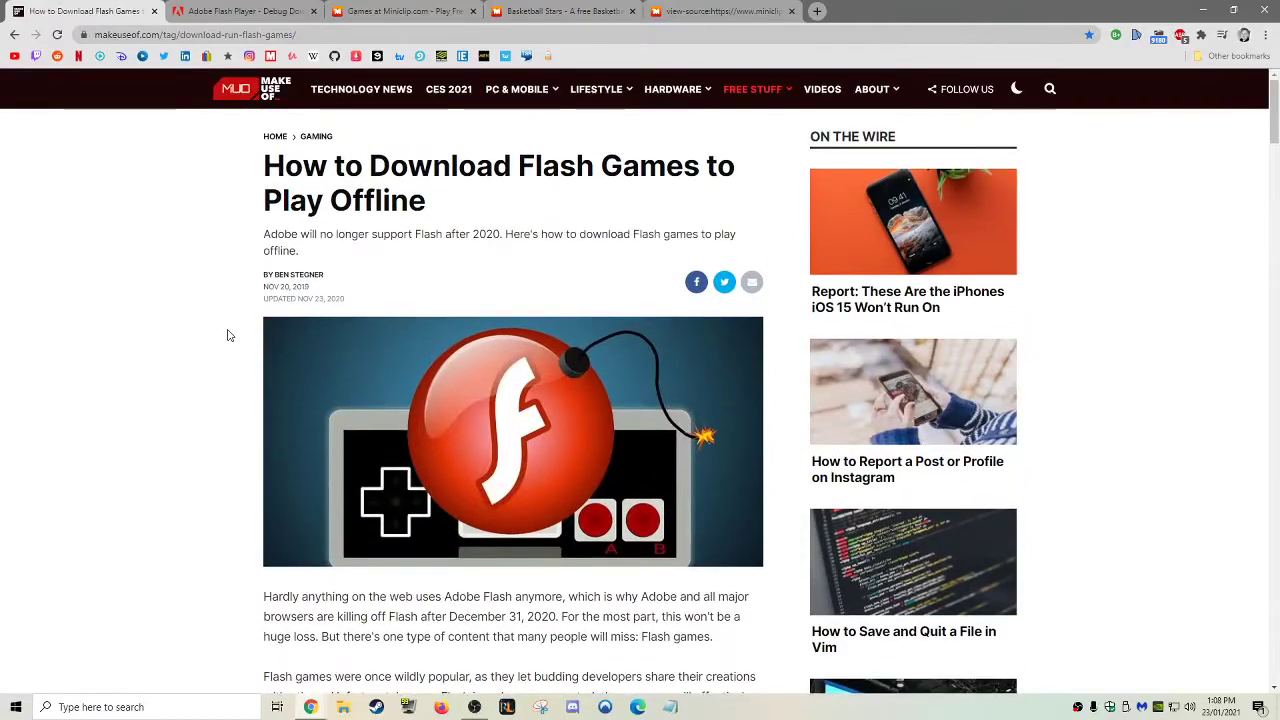
scroll(230, 330, "down", 10)
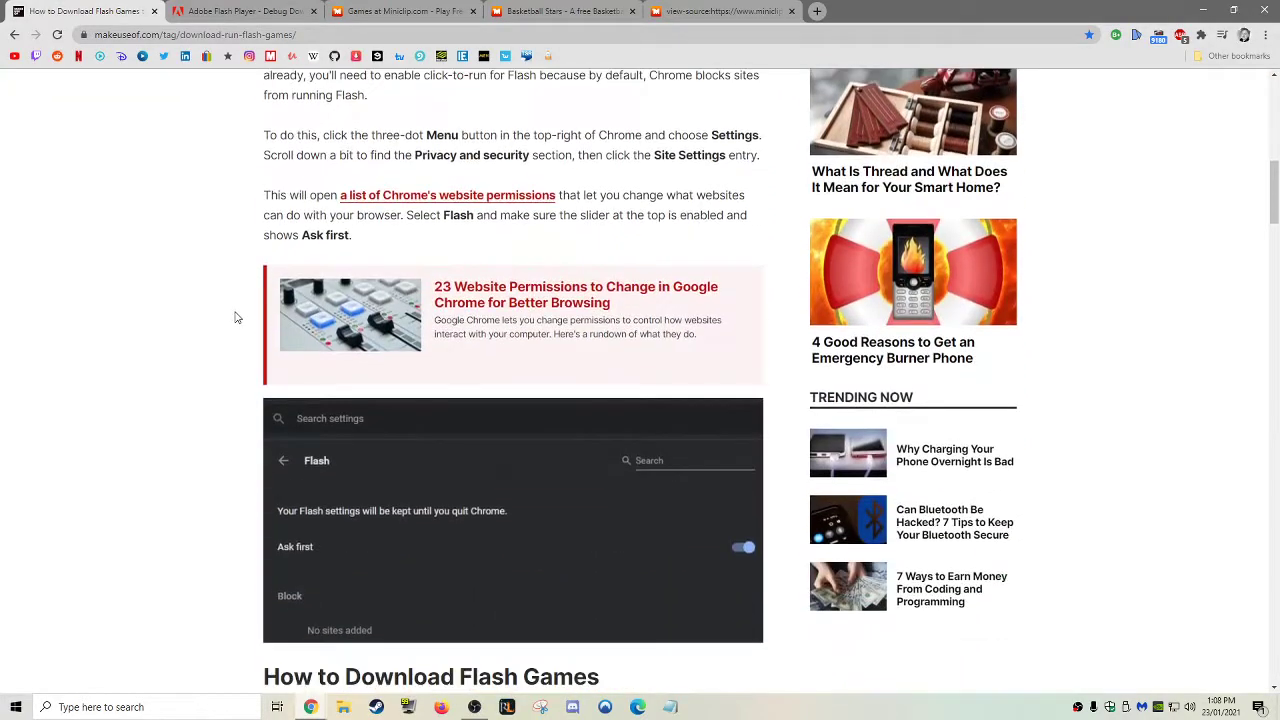
scroll(329, 292, "down", 6)
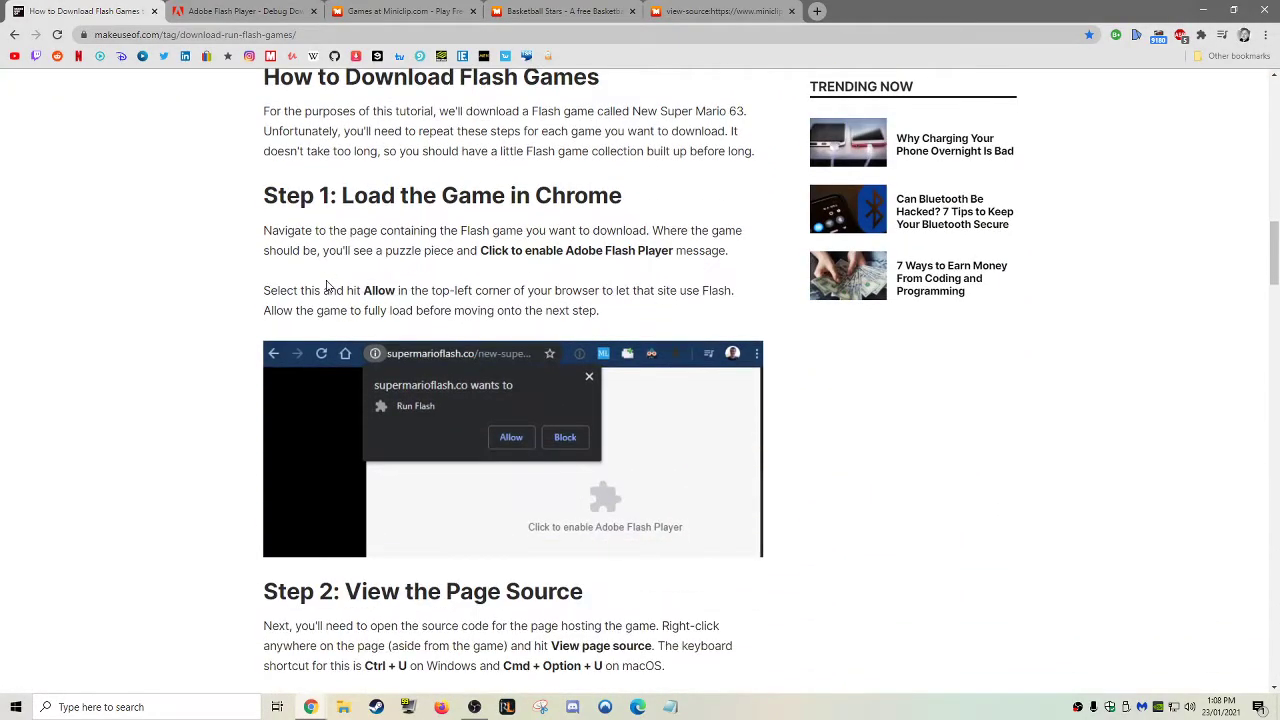
scroll(329, 287, "down", 3)
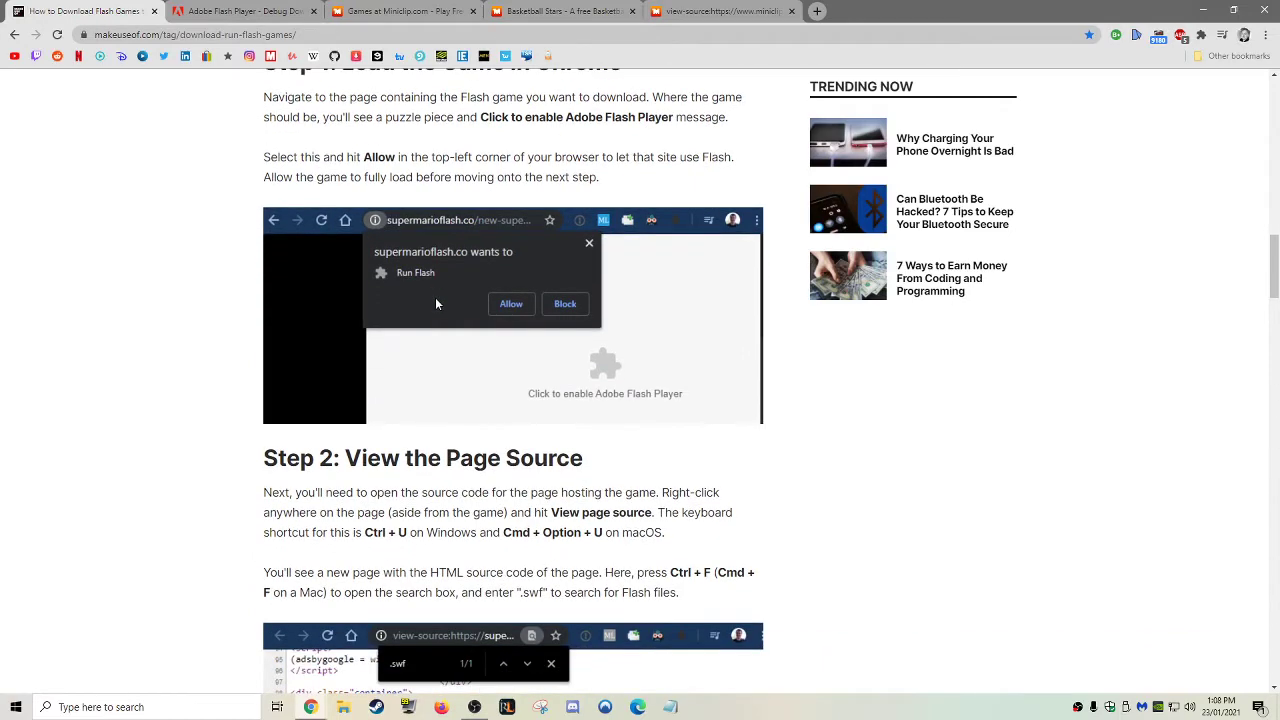
scroll(436, 303, "up", 1)
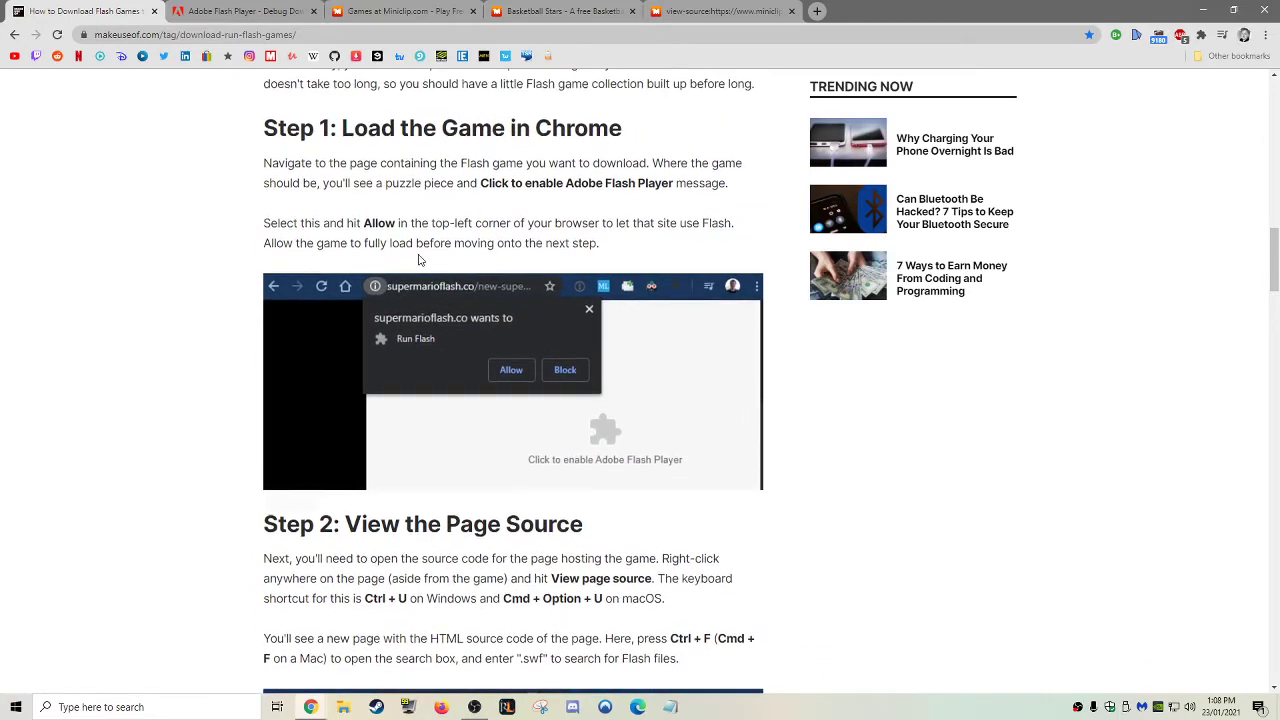
Read the article's Step 2 on finding the SWF file in the page source, including the example link.
scroll(443, 294, "down", 5)
scroll(440, 292, "down", 2)
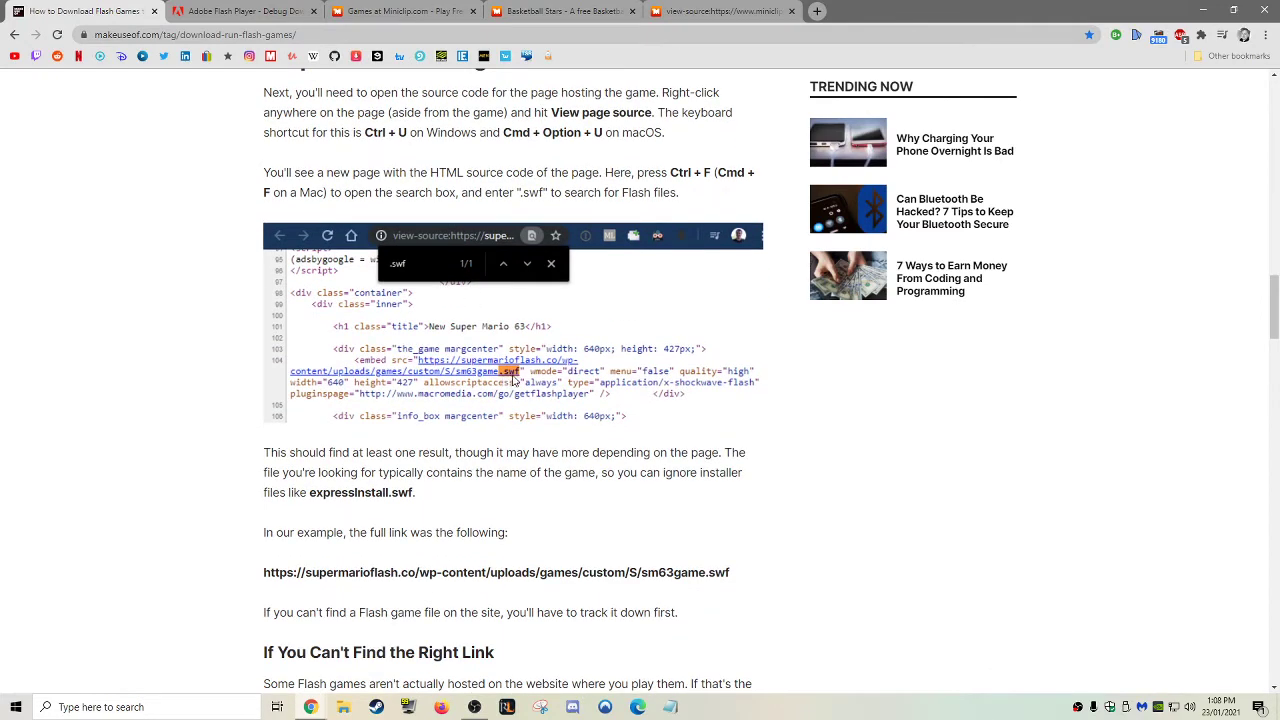
scroll(513, 378, "down", 2)
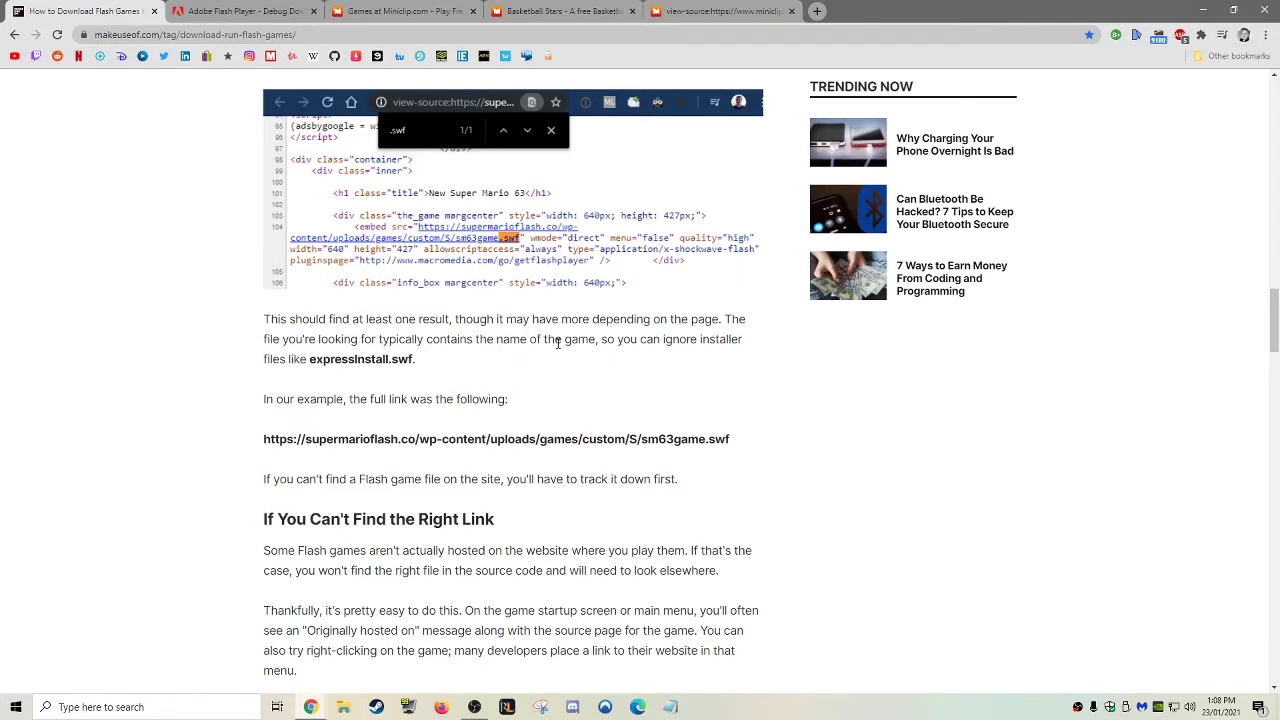
scroll(558, 343, "down", 2)
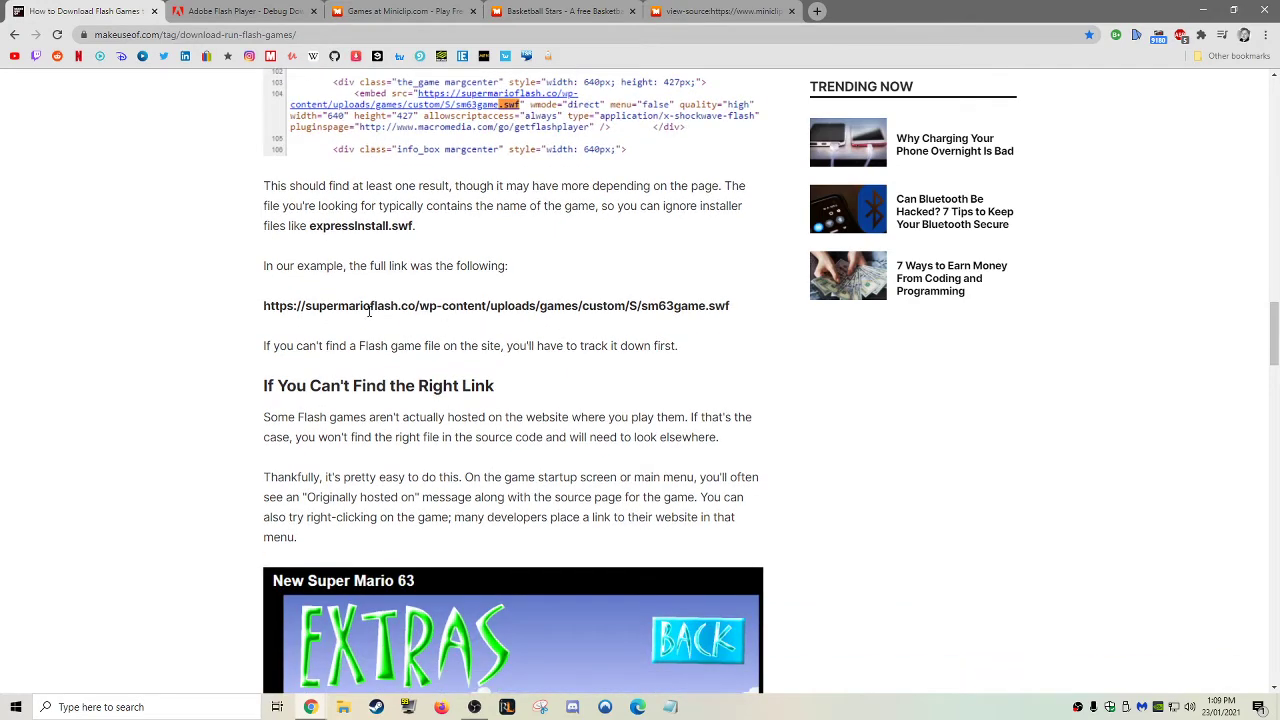
scroll(355, 308, "down", 2)
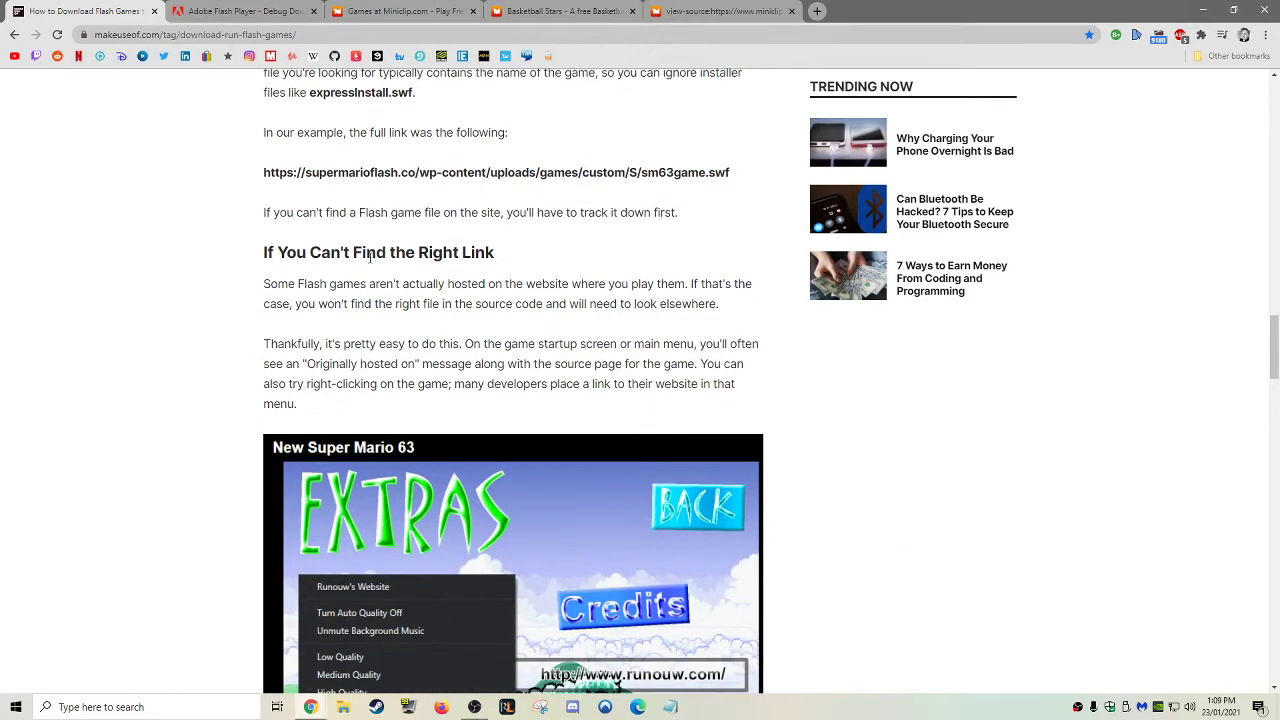
left_click_drag(249, 229, 489, 213)
left_click(633, 229)
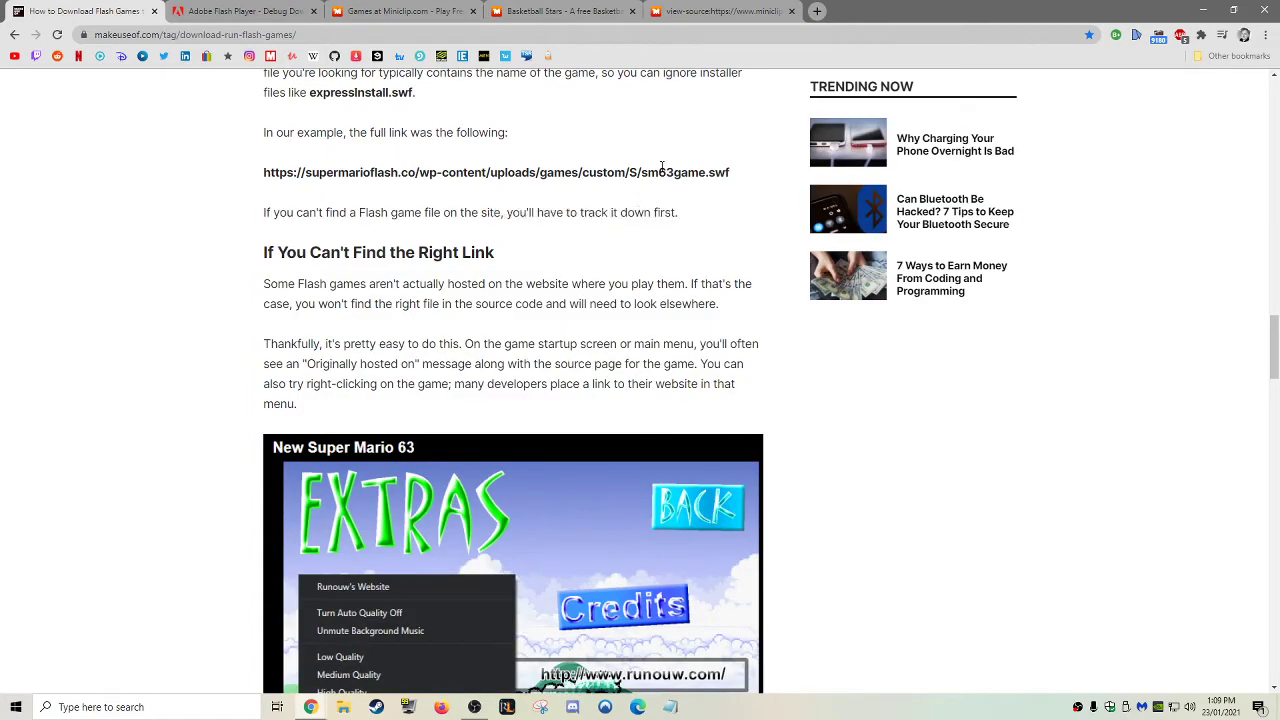
Check the Basketball Stars source code again and read the article's section "If You Can't Find the Right Link".
left_click(736, 10)
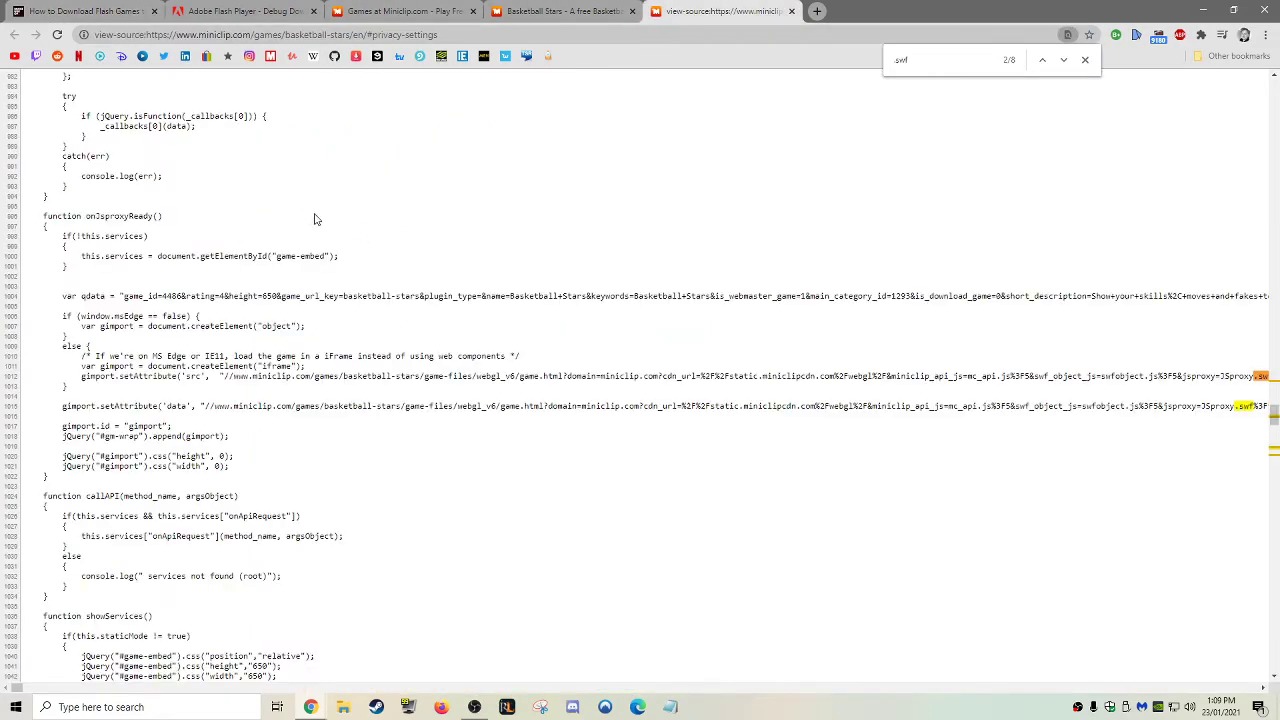
left_click(100, 10)
scroll(376, 262, "down", 2)
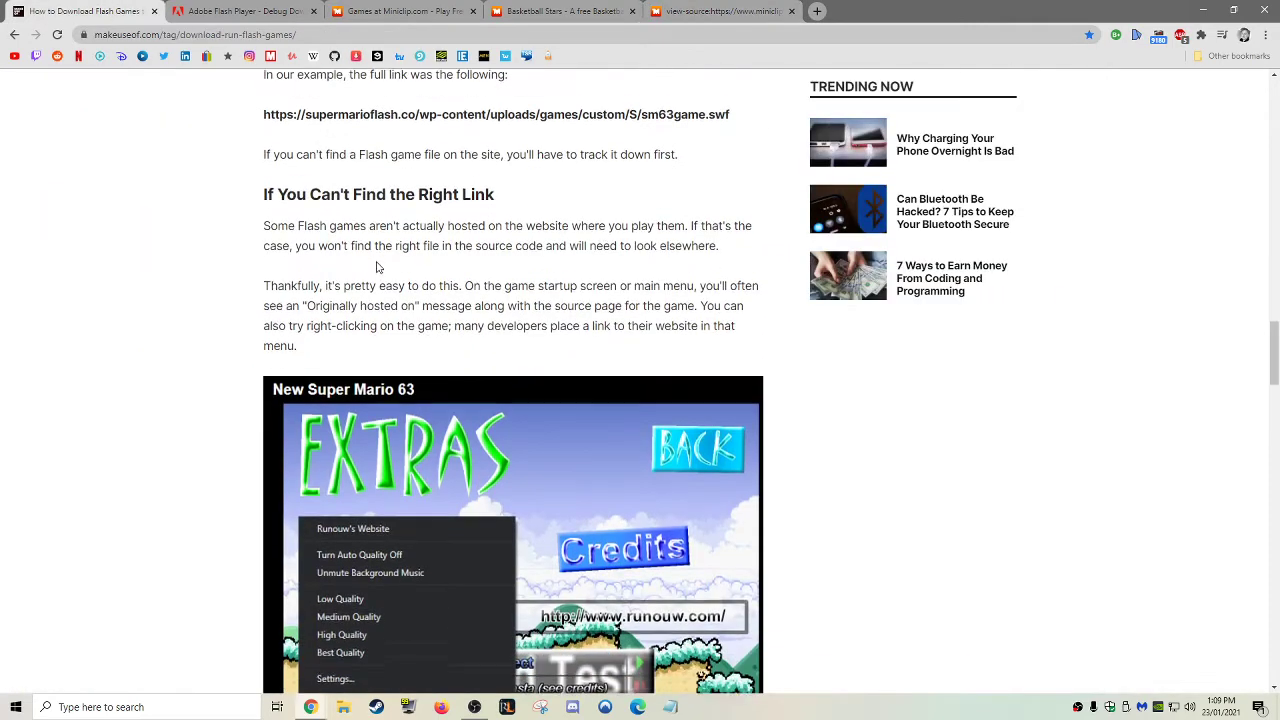
scroll(376, 241, "down", 1)
scroll(489, 214, "up", 1)
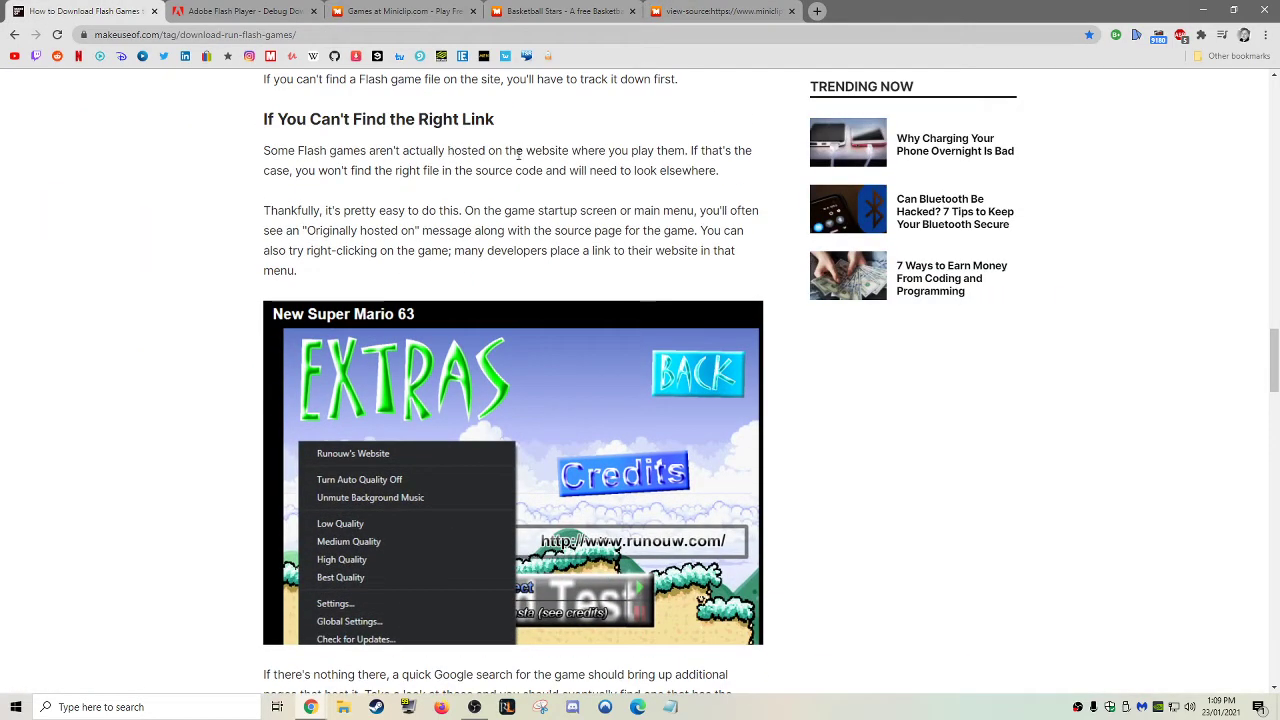
Read the rest of the article, covering File2HD, Step 3 on downloading the SWF file and Step 4 on playing Flash games locally.
scroll(570, 188, "down", 1)
scroll(555, 275, "down", 2)
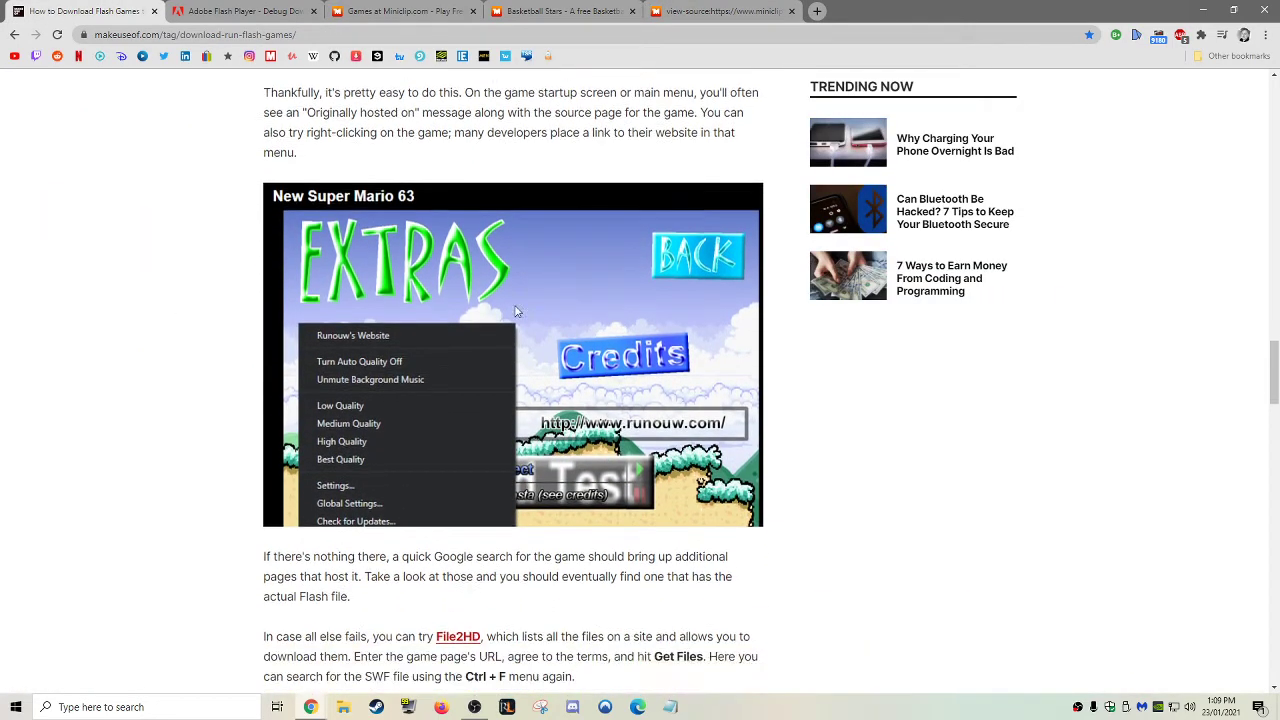
scroll(538, 278, "down", 3)
scroll(528, 272, "down", 1)
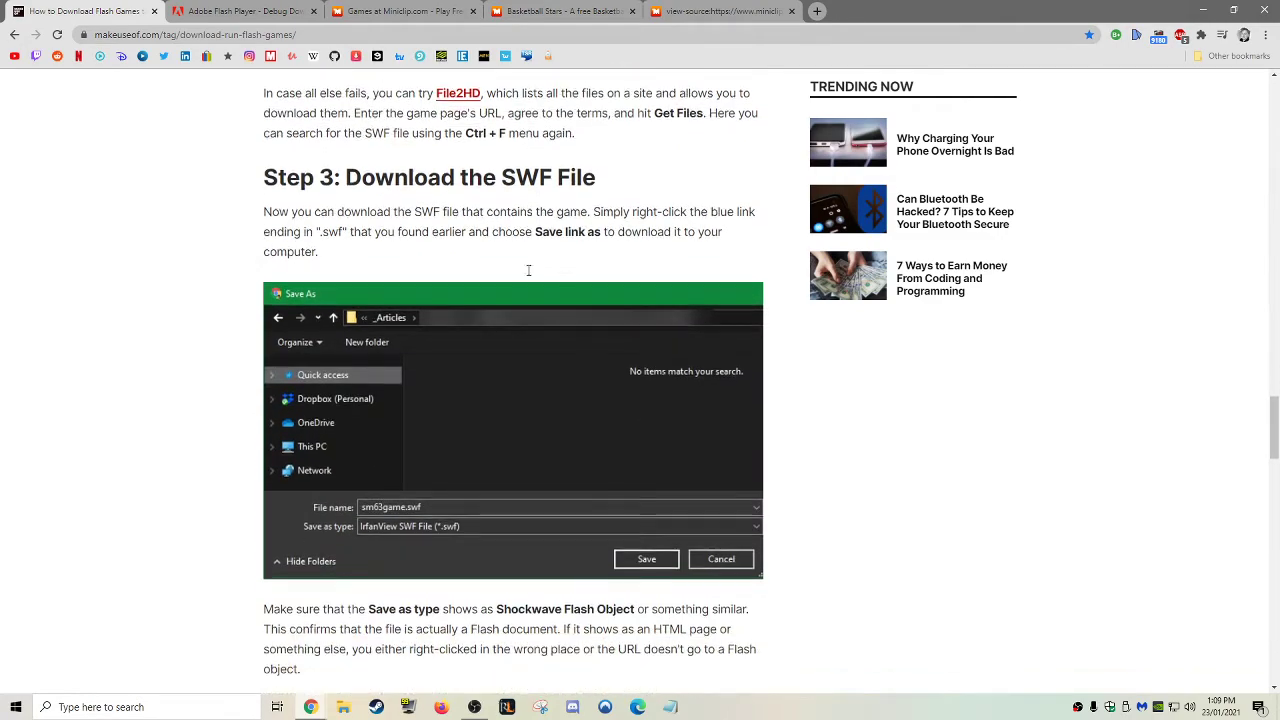
scroll(453, 281, "down", 4)
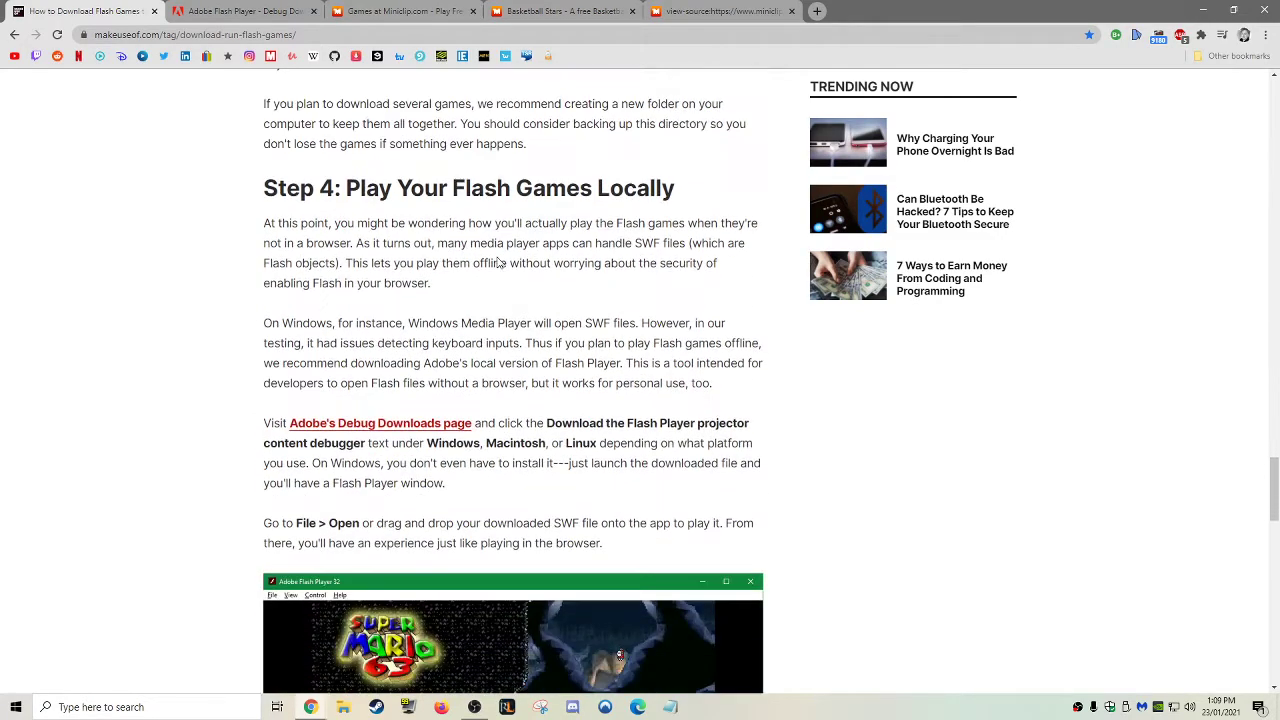
scroll(505, 258, "down", 2)
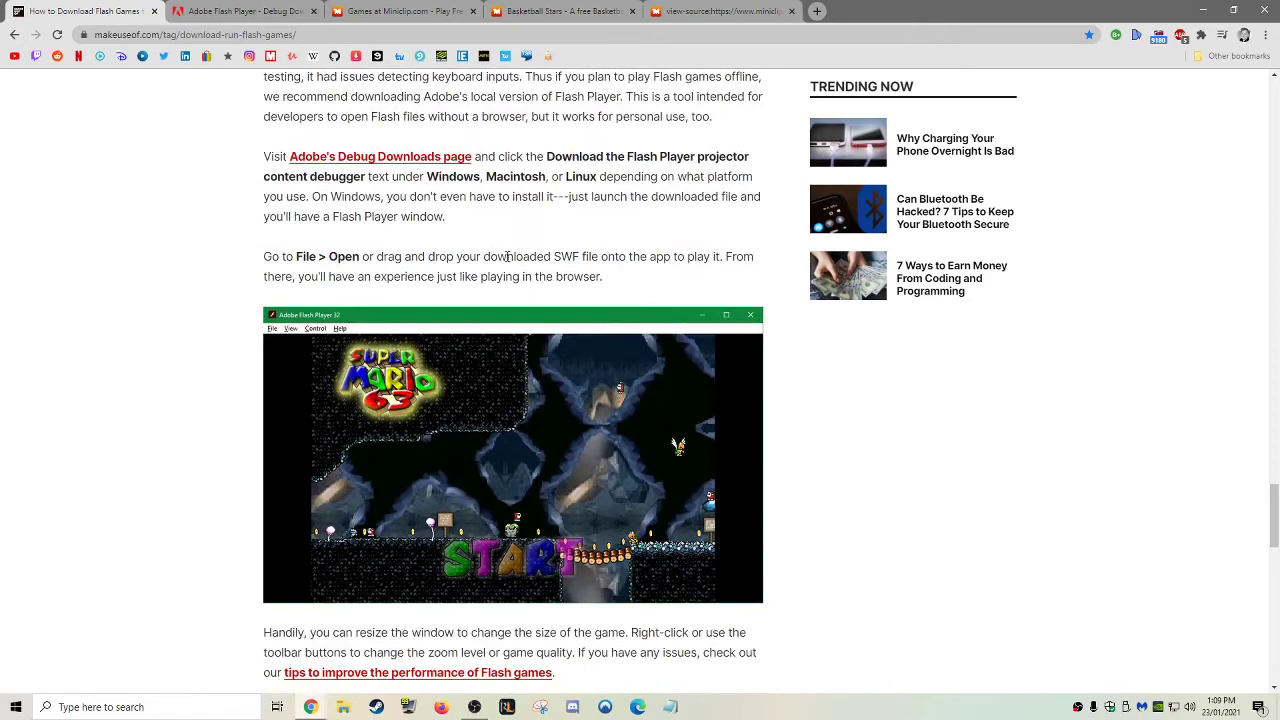
scroll(449, 289, "down", 1)
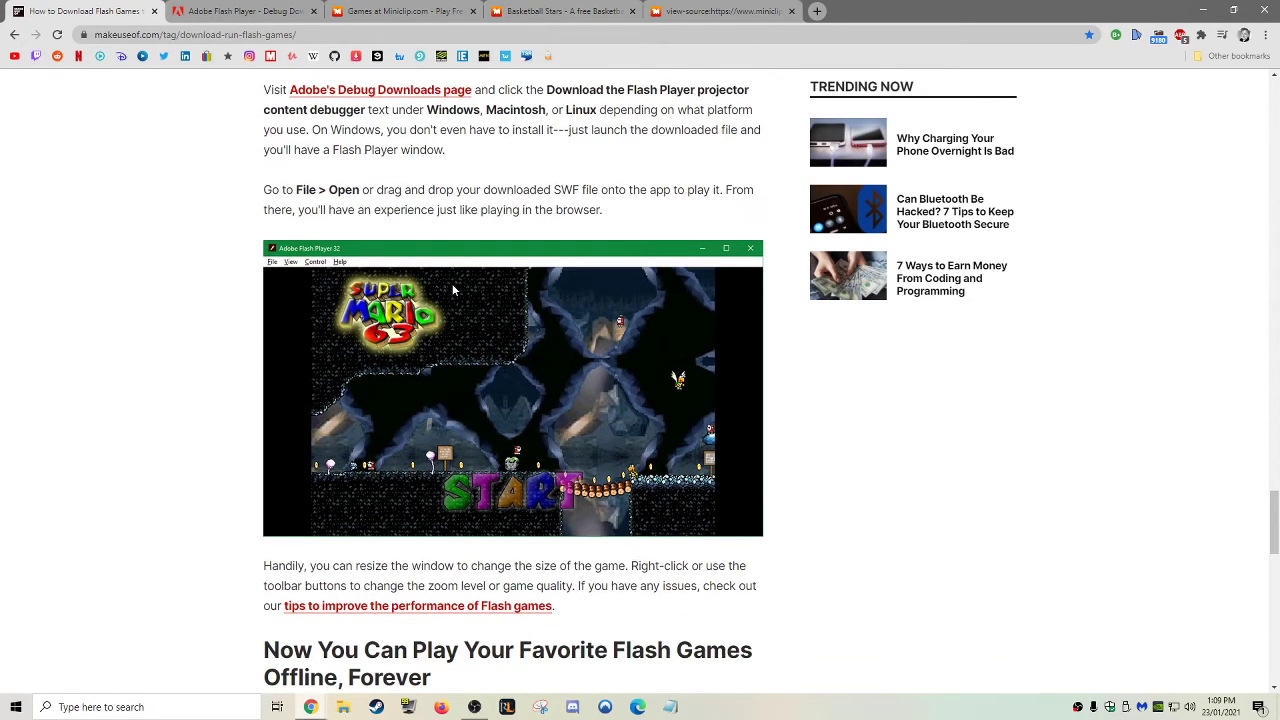
scroll(600, 370, "down", 2)
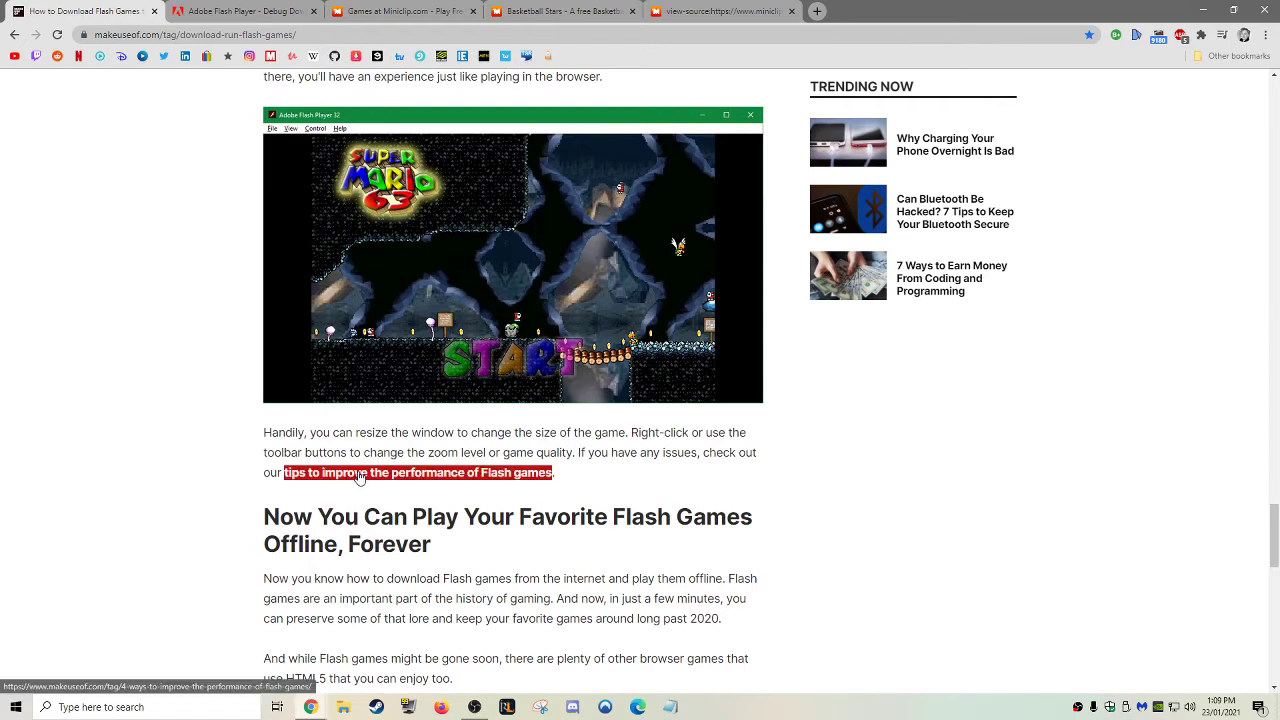
scroll(582, 432, "down", 1)
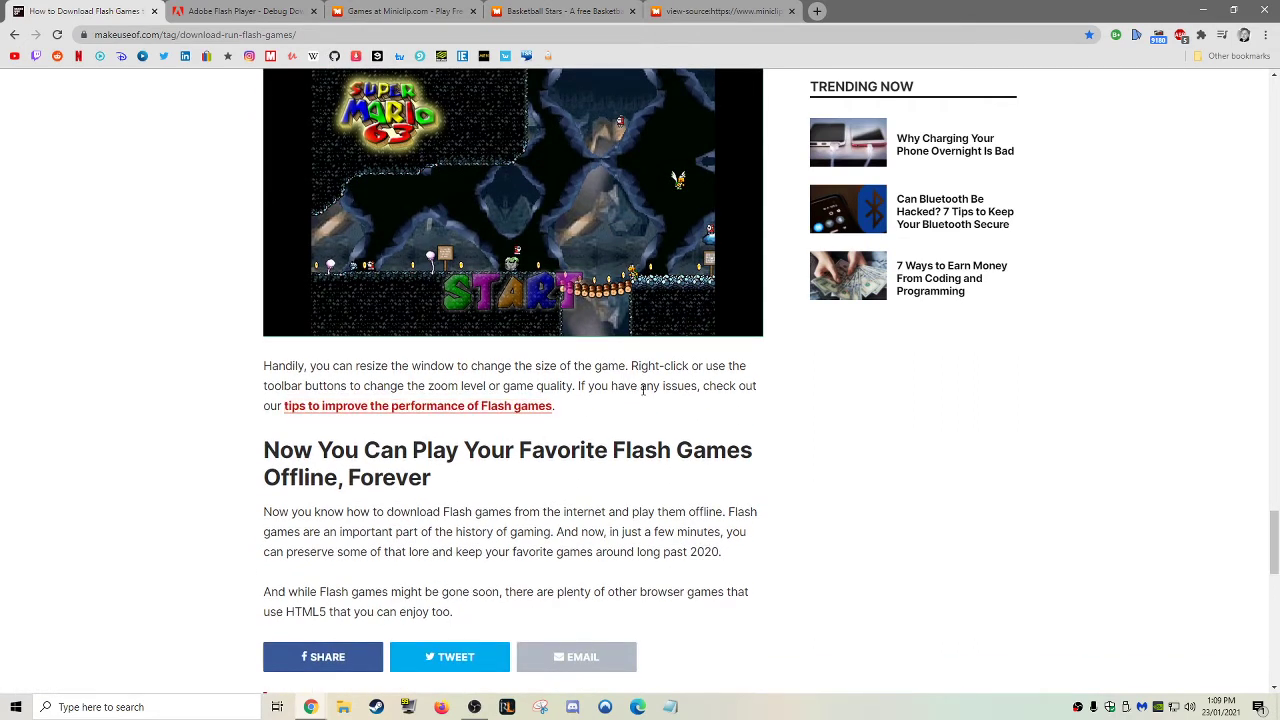
scroll(643, 390, "up", 5)
Return to the Miniclip games page and close the Basketball Stars game page and its source code.
left_click(322, 14)
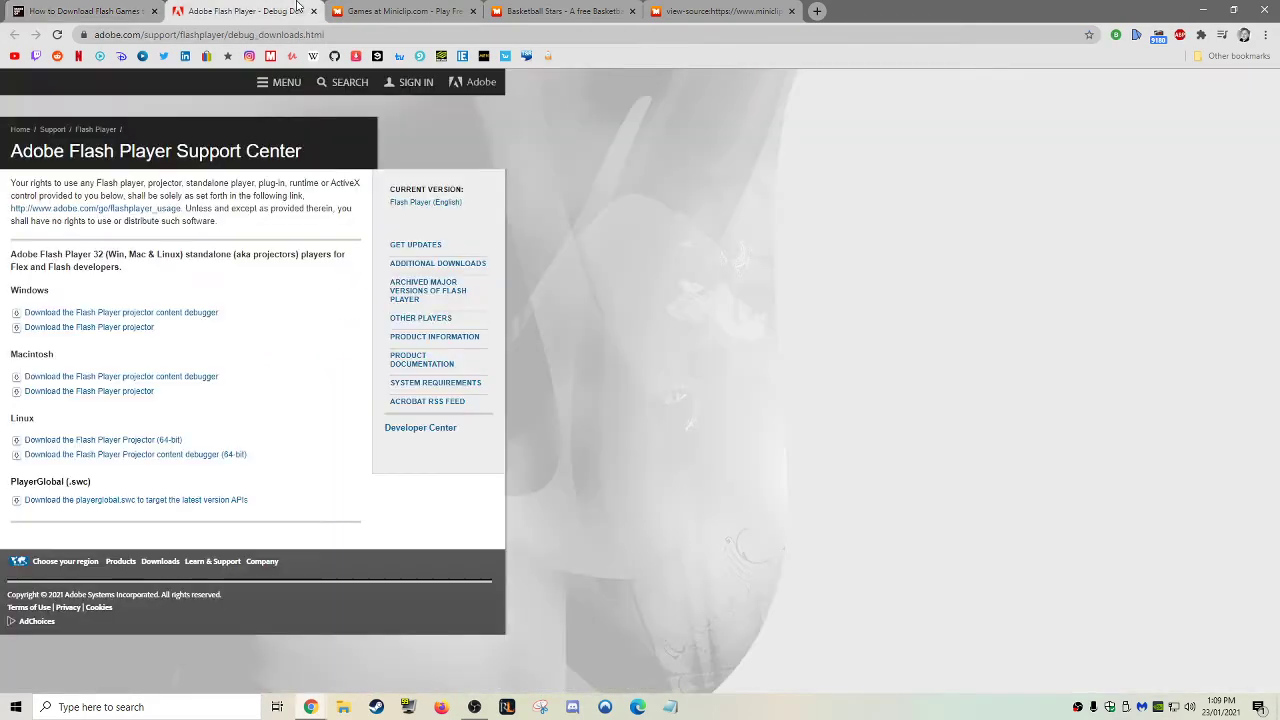
left_click(578, 5)
key("ctrl+shift+Tab")
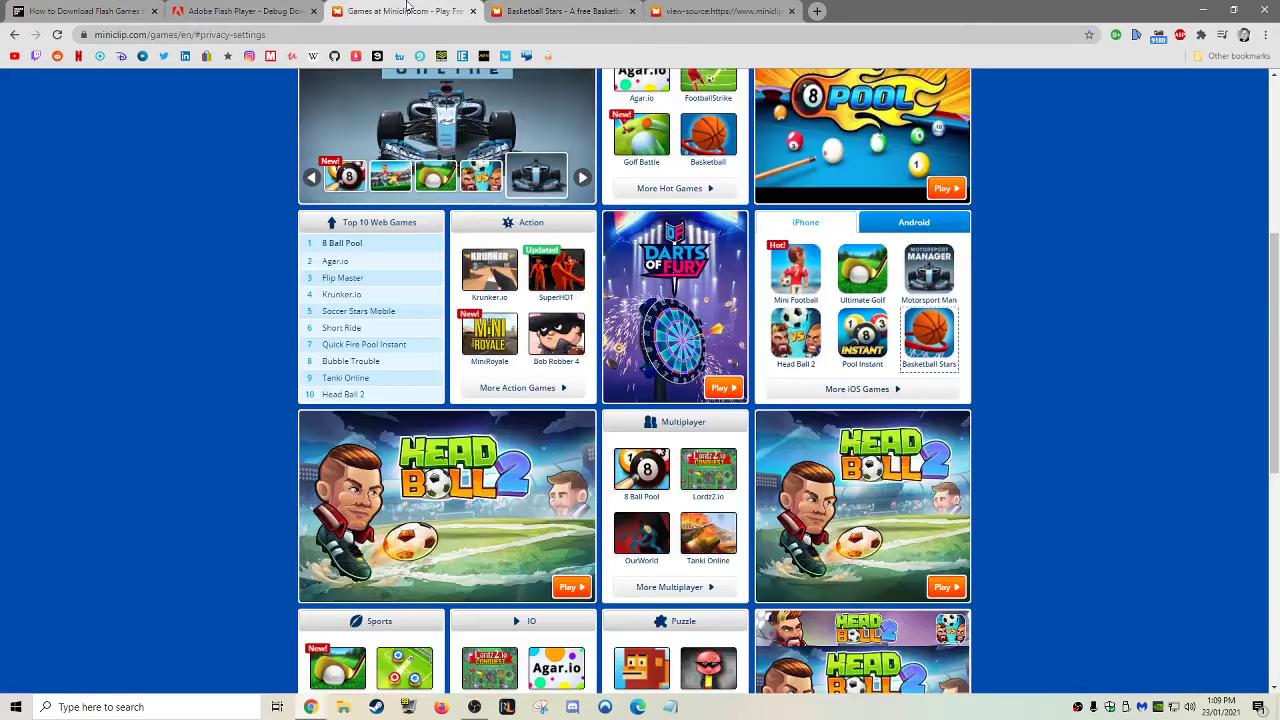
left_click(631, 10)
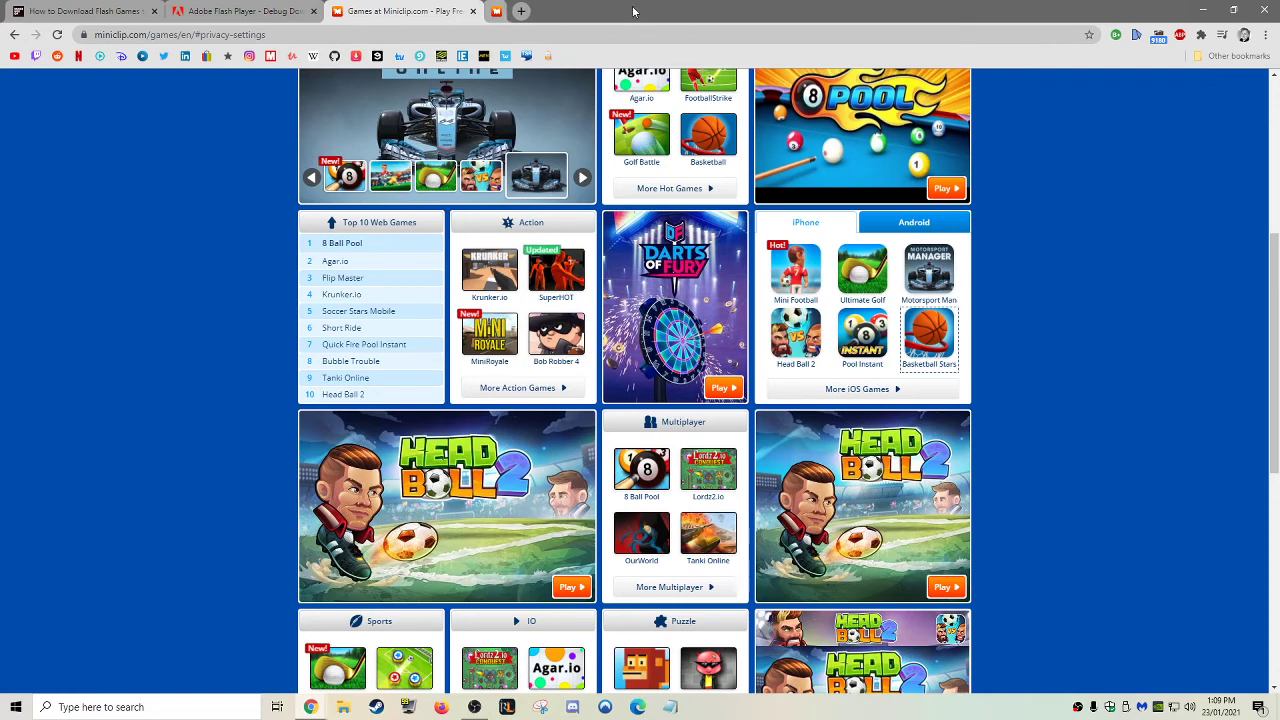
Accept the cookie privacy notice on the Miniclip home page.
scroll(594, 368, "up", 4)
scroll(594, 368, "up", 2)
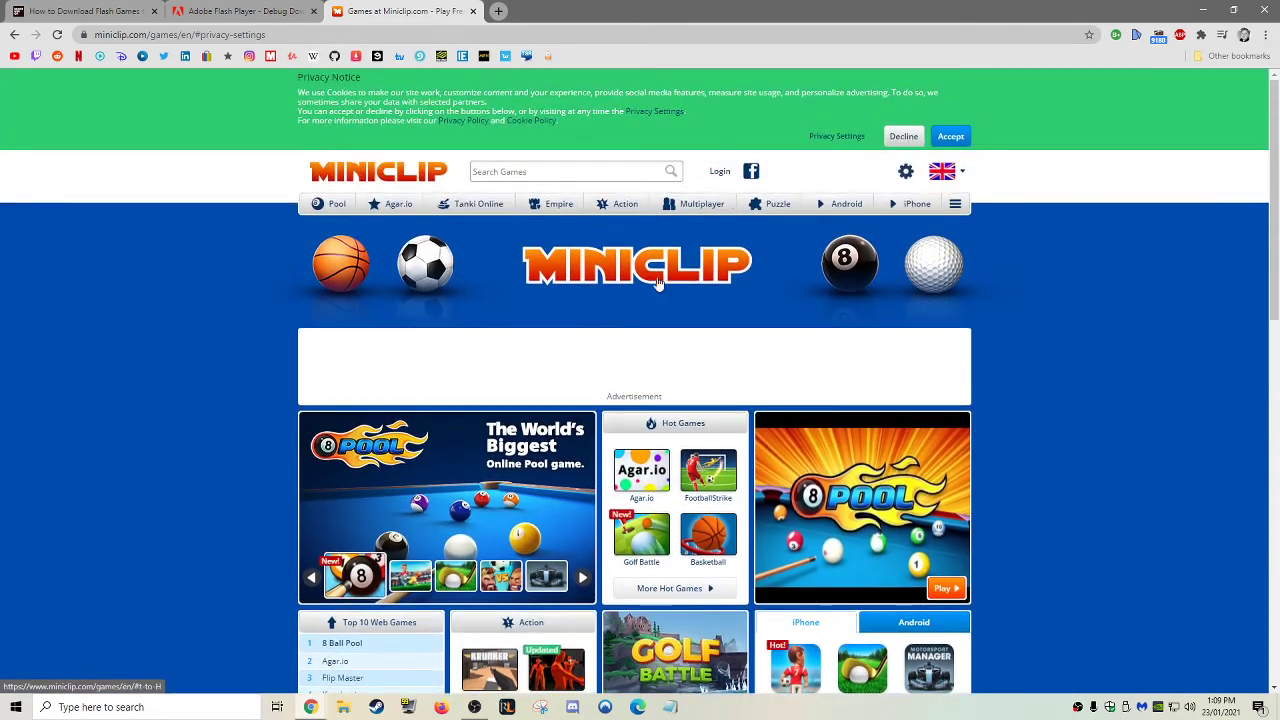
left_click(955, 138)
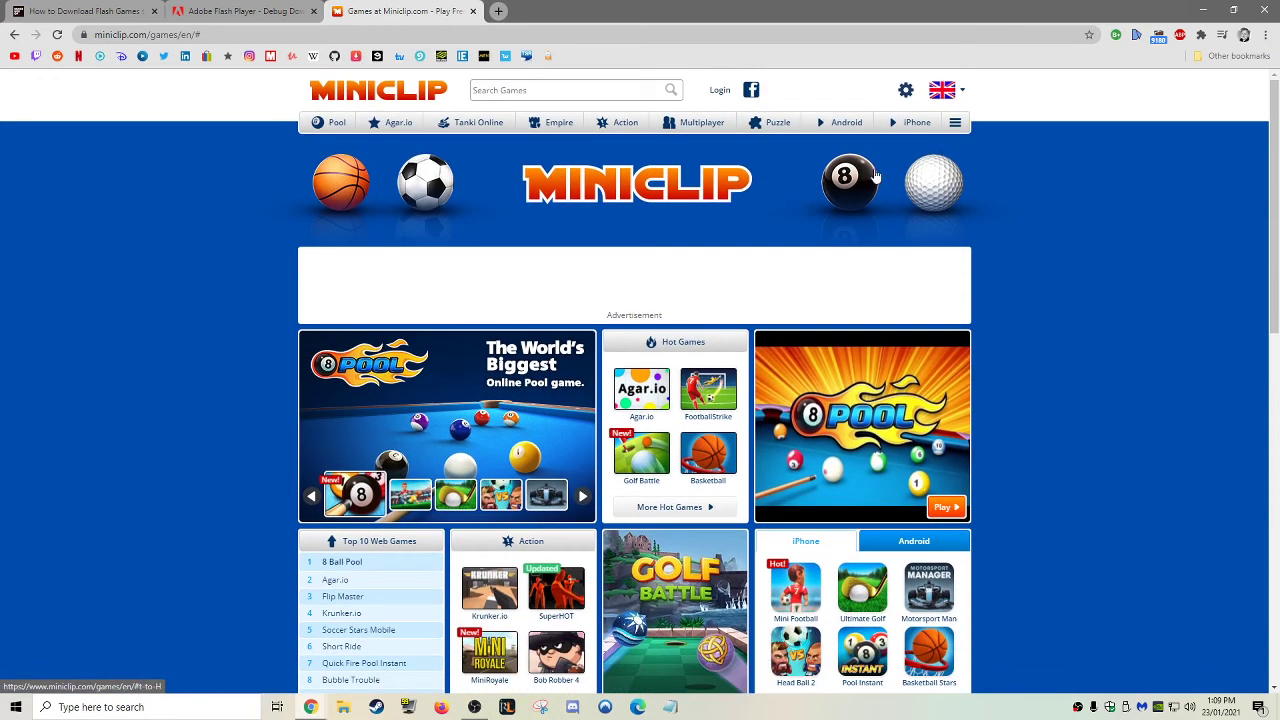